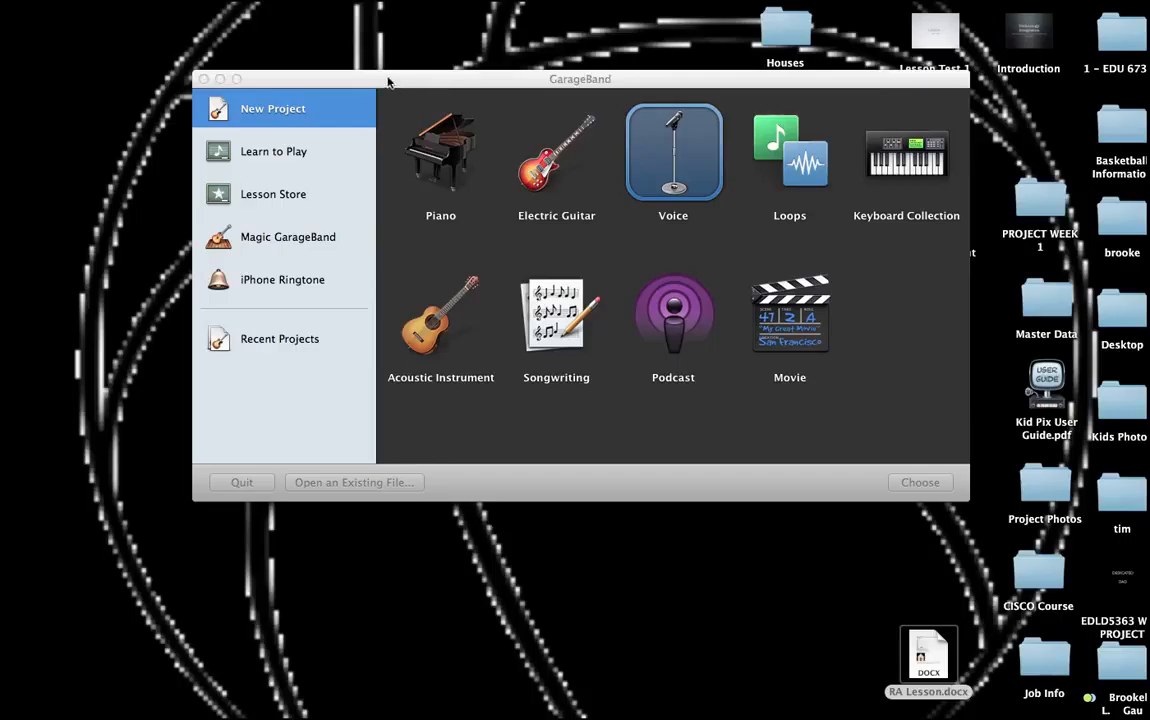
Step: Create a new Voice project named GB Lesson Right Angles
{"action": "left_click", "coordinate": [388, 79]}
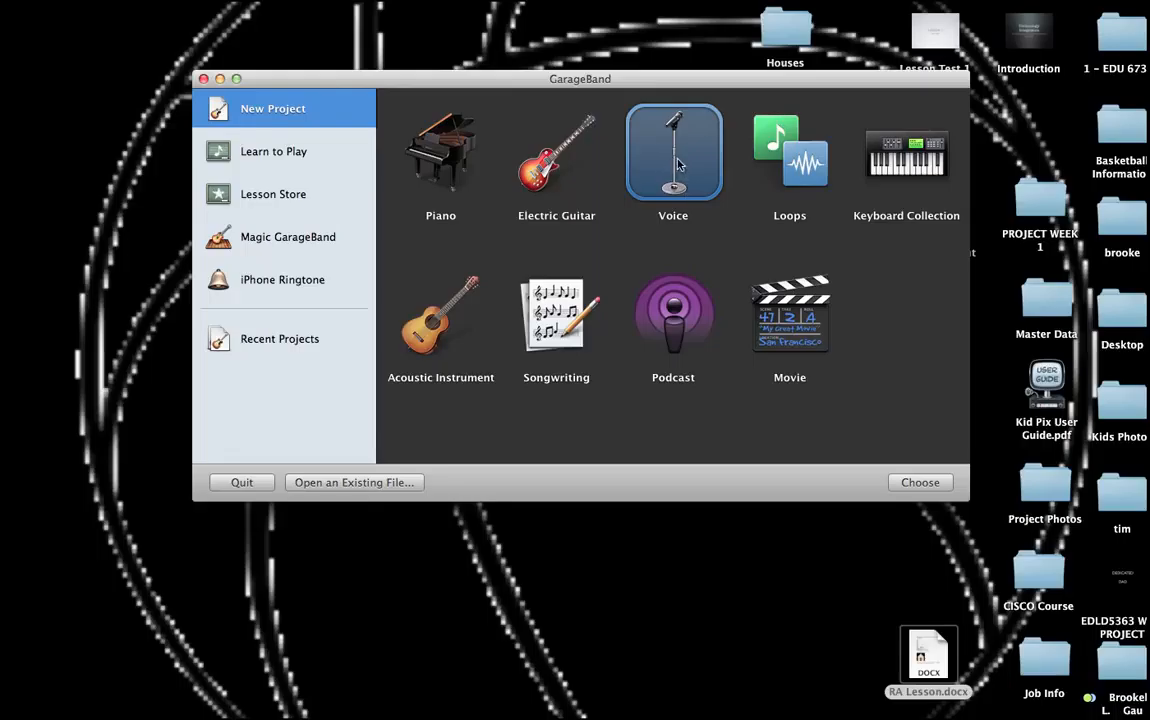
{"action": "left_click", "coordinate": [916, 483]}
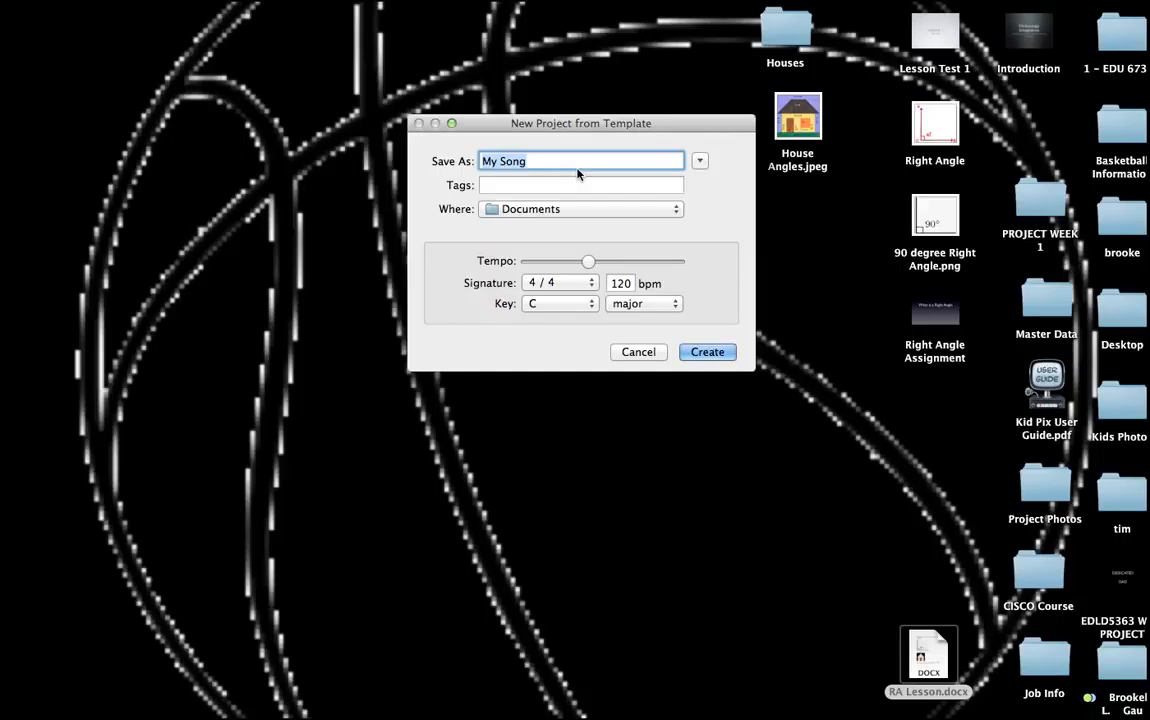
{"action": "type", "text": "C"}
{"action": "type", "text": "B"}
{"action": "type", "text": " Lesson R"}
{"action": "type", "text": "ight"}
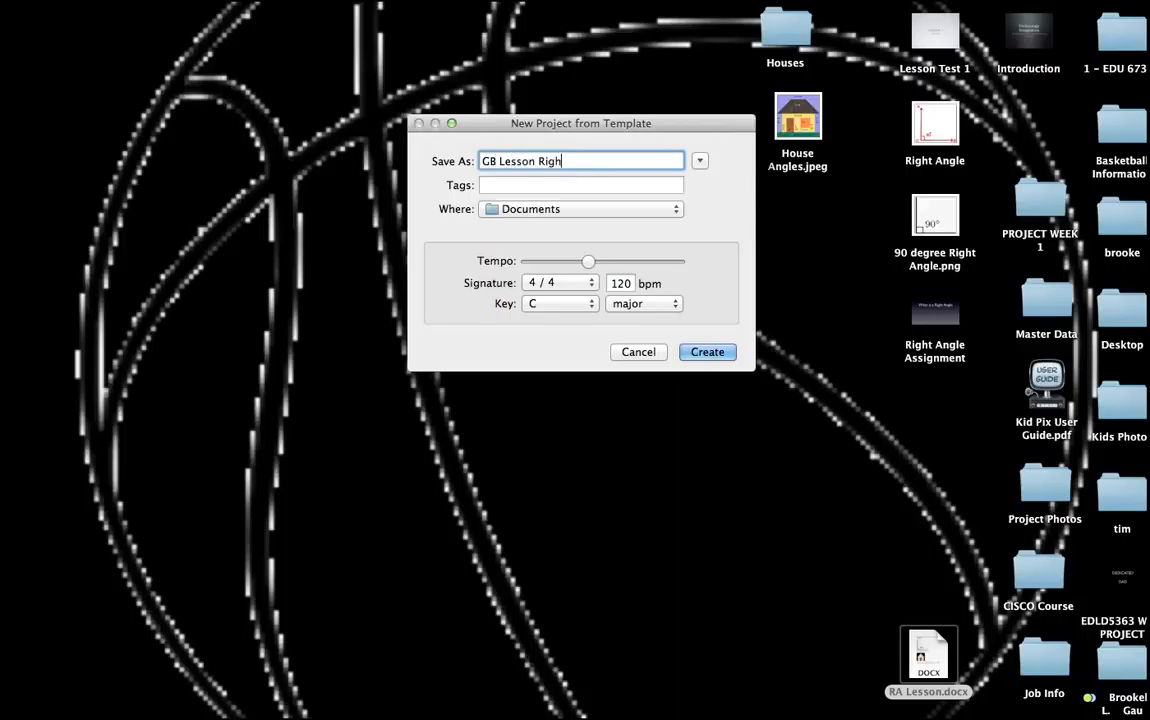
{"action": "type", "text": " Angles"}
{"action": "left_click", "coordinate": [705, 352]}
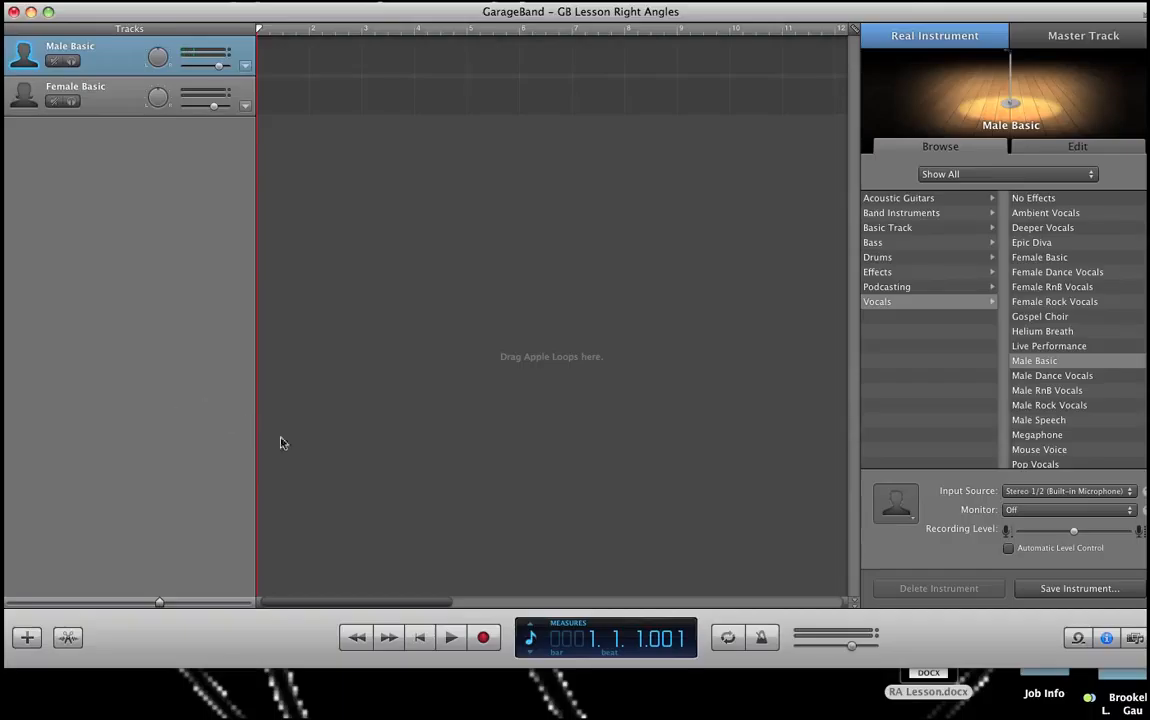
Step: Record a vocal take on the Male Basic track and play it back from the beginning
{"action": "left_click", "coordinate": [484, 638]}
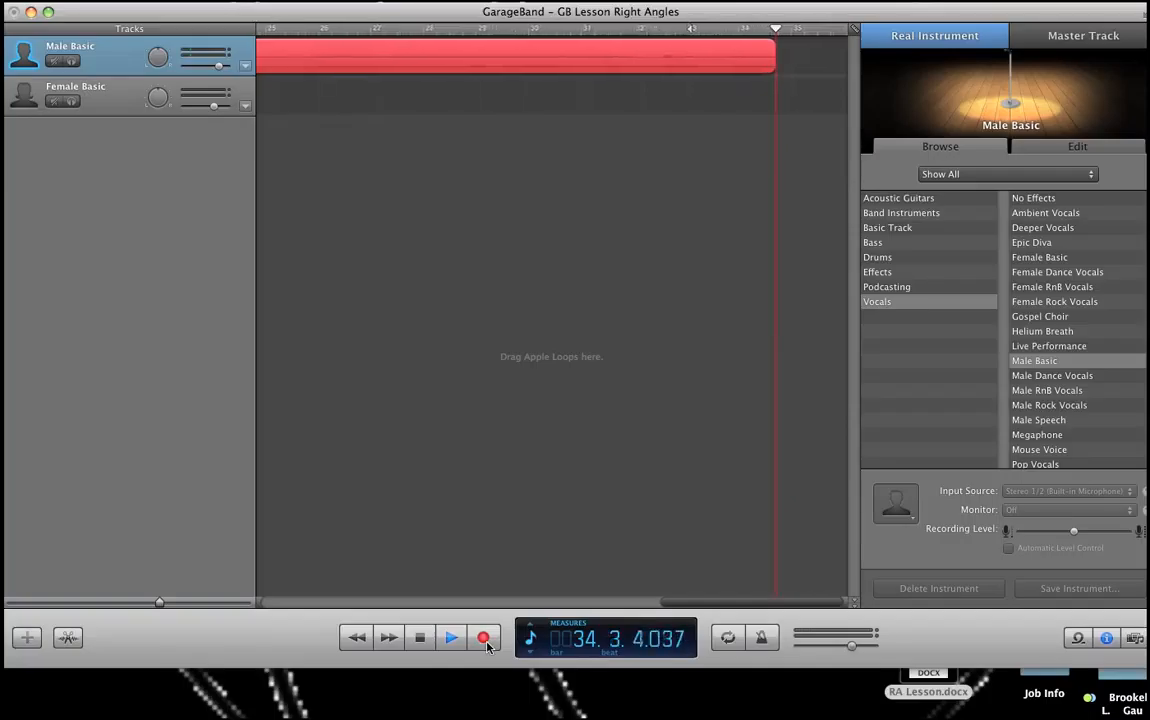
{"action": "left_click", "coordinate": [420, 638]}
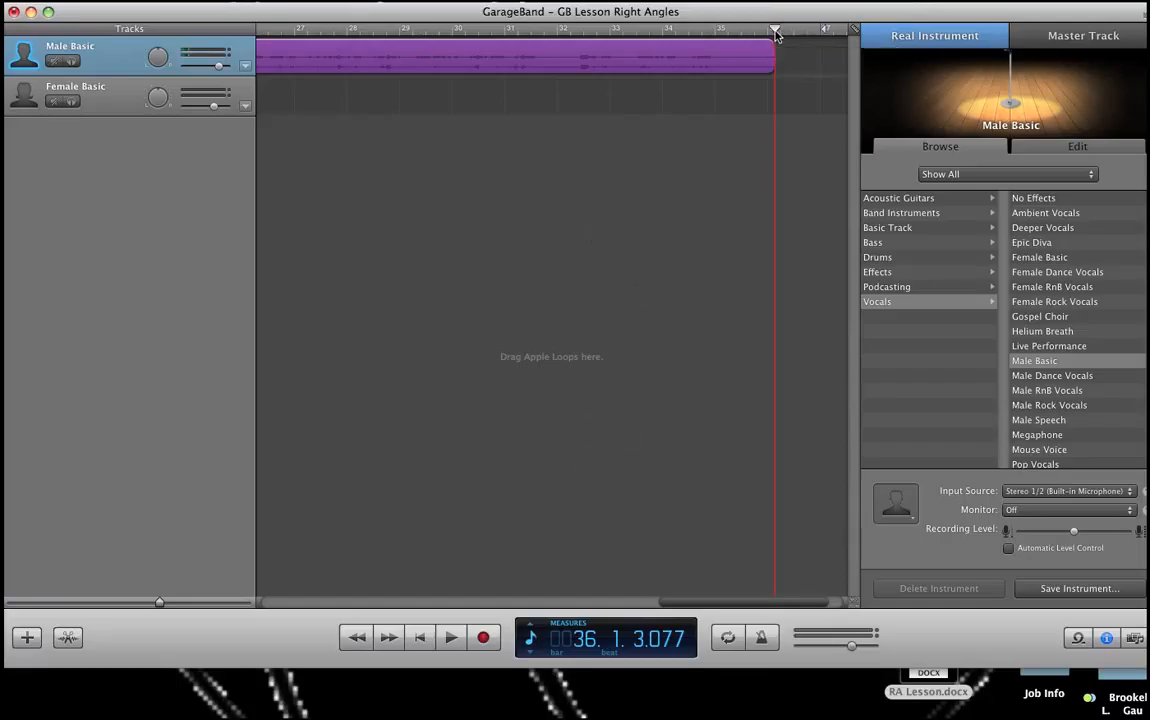
{"action": "left_click_drag", "start_coordinate": [775, 32], "coordinate": [585, 98]}
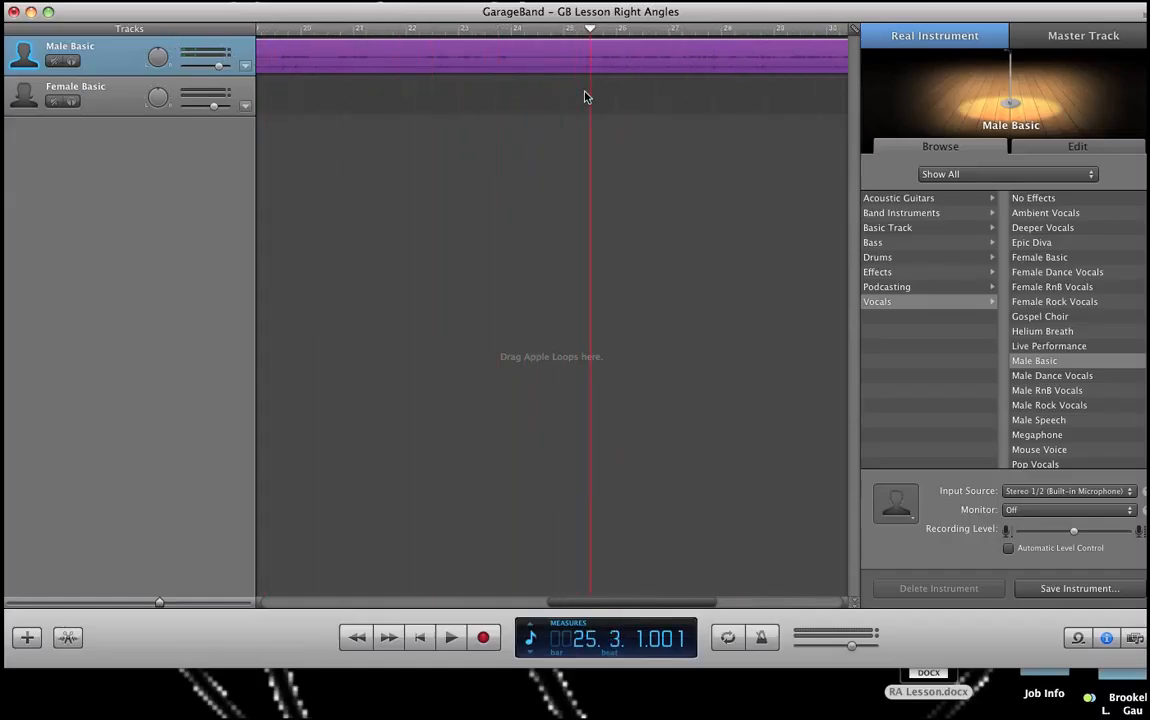
{"action": "left_click", "coordinate": [420, 638]}
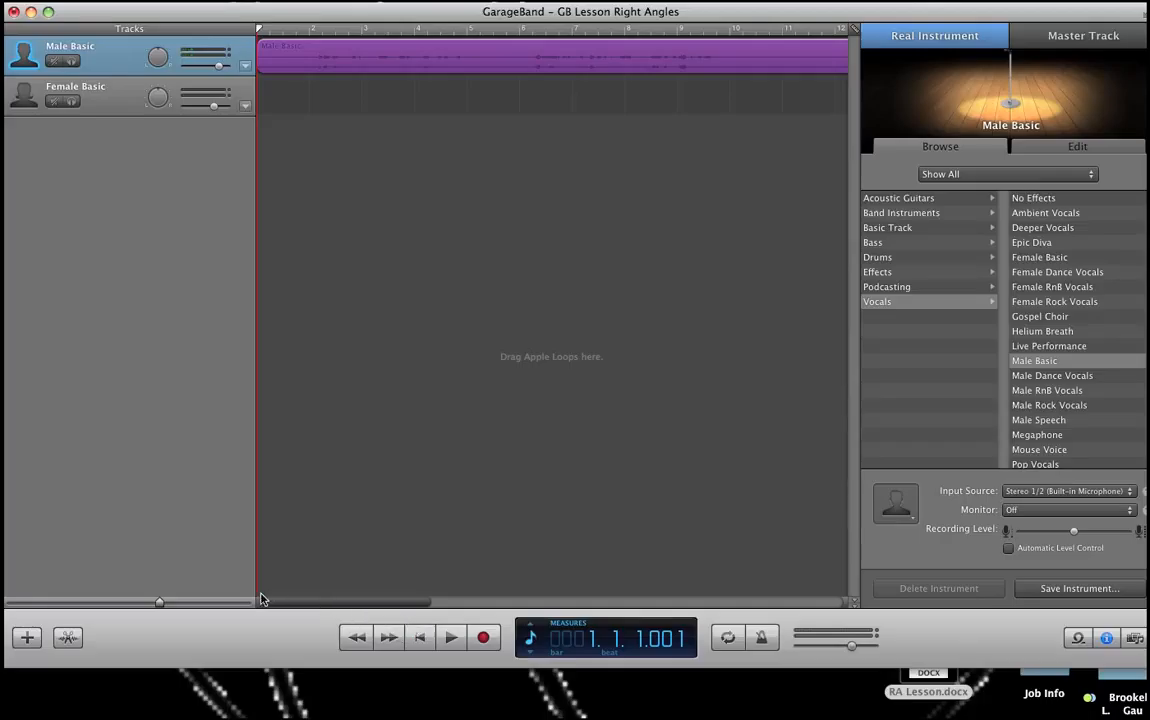
{"action": "left_click", "coordinate": [451, 637]}
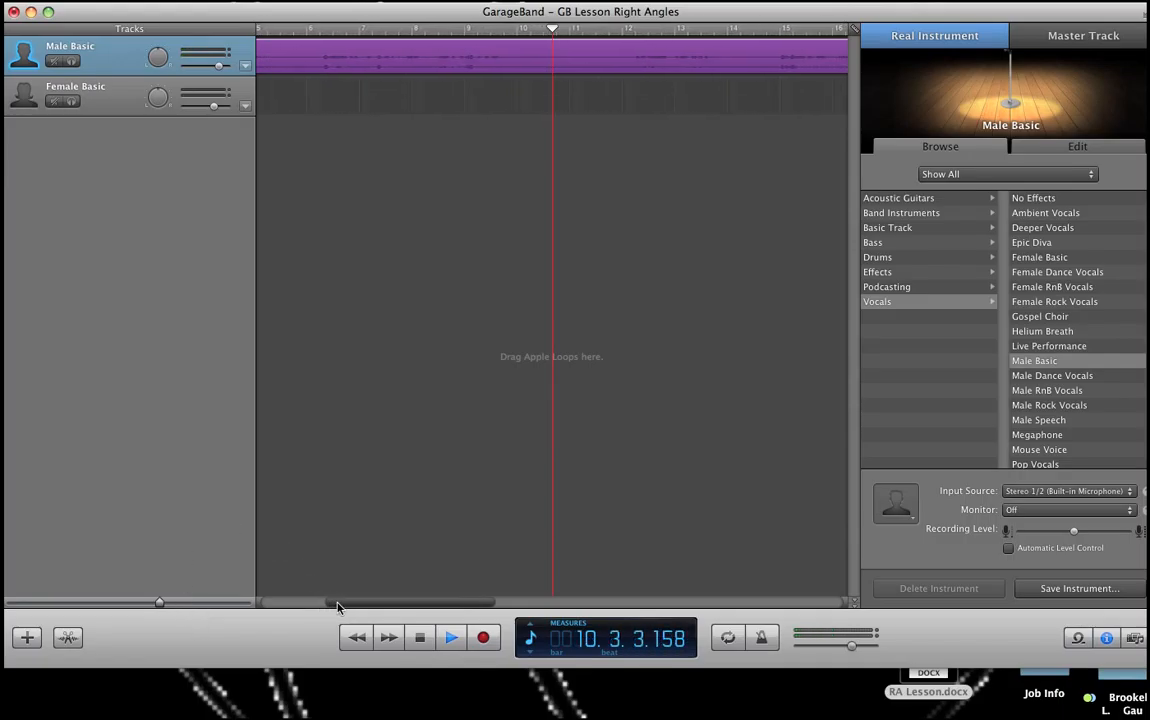
{"action": "left_click", "coordinate": [421, 639]}
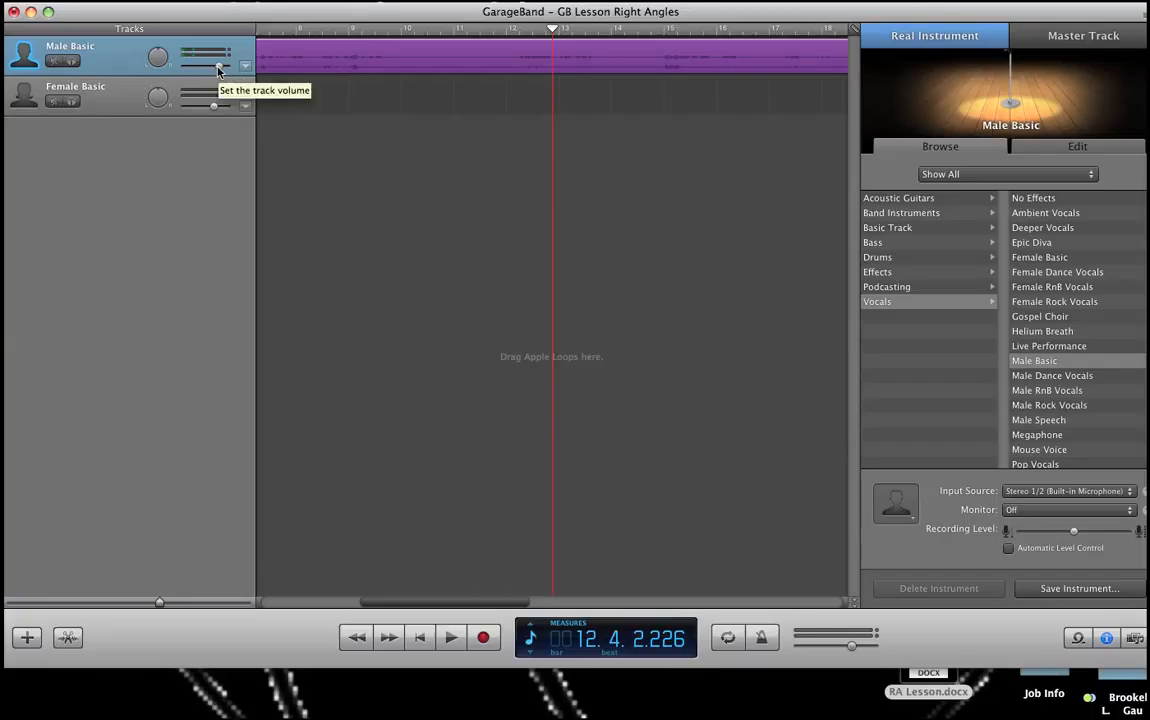
Step: Raise the Male Basic track's volume, play the recording again and return to the song's start
{"action": "left_click_drag", "start_coordinate": [218, 70], "coordinate": [228, 74]}
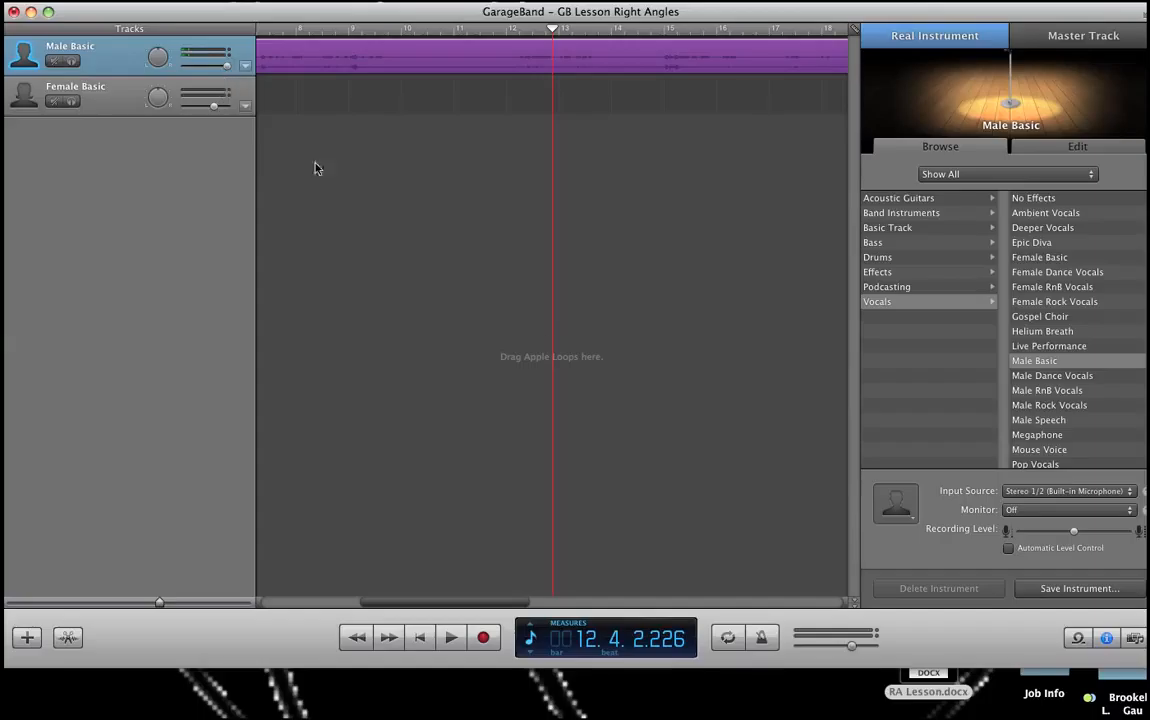
{"action": "left_click", "coordinate": [449, 639]}
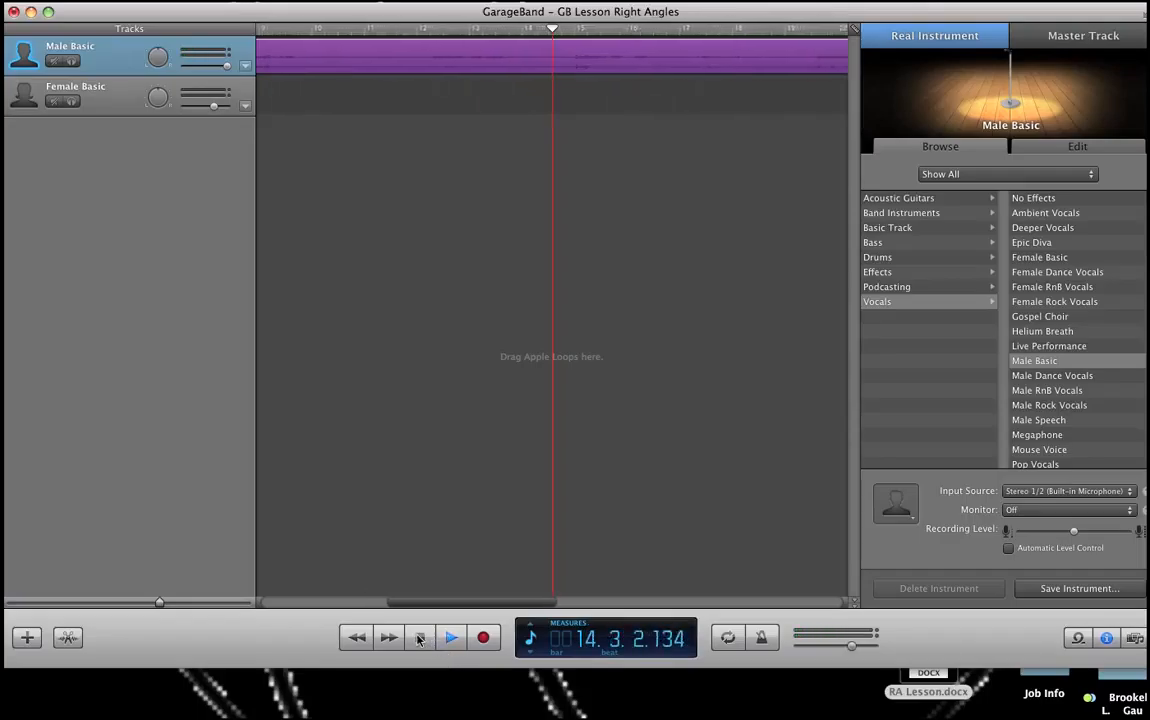
{"action": "left_click", "coordinate": [419, 640]}
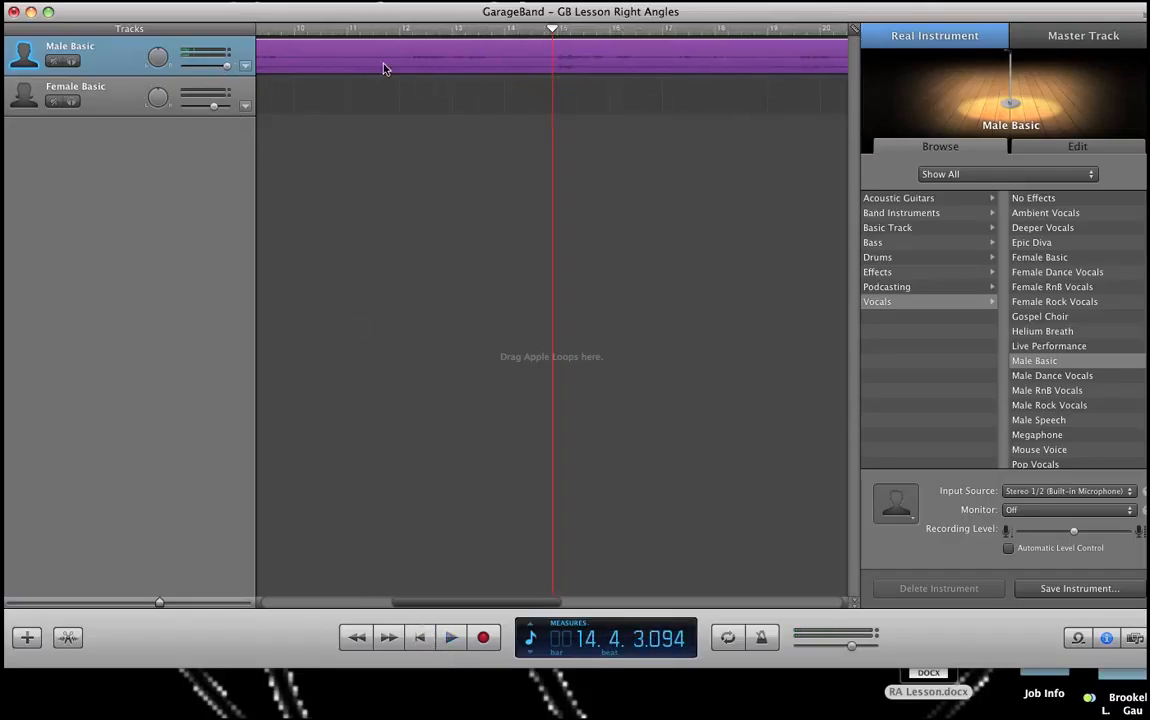
{"action": "key", "text": "Home"}
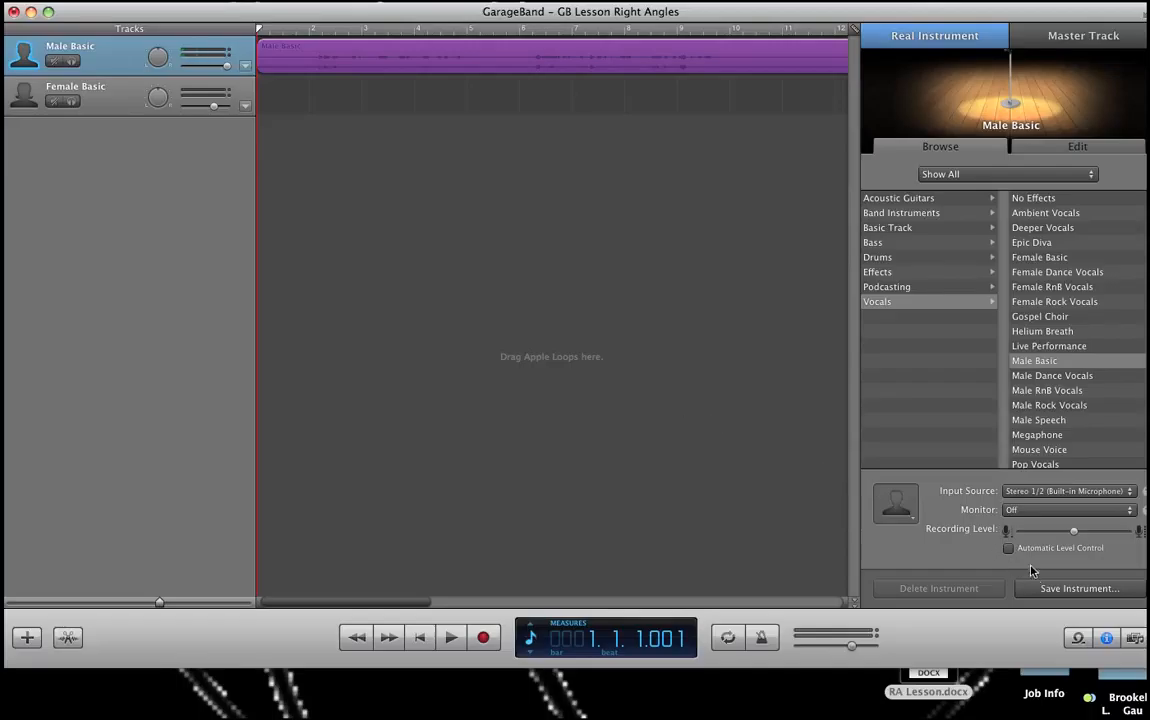
Step: Open the Media Browser and browse the iTunes Music library for a song
{"action": "left_click", "coordinate": [1136, 642]}
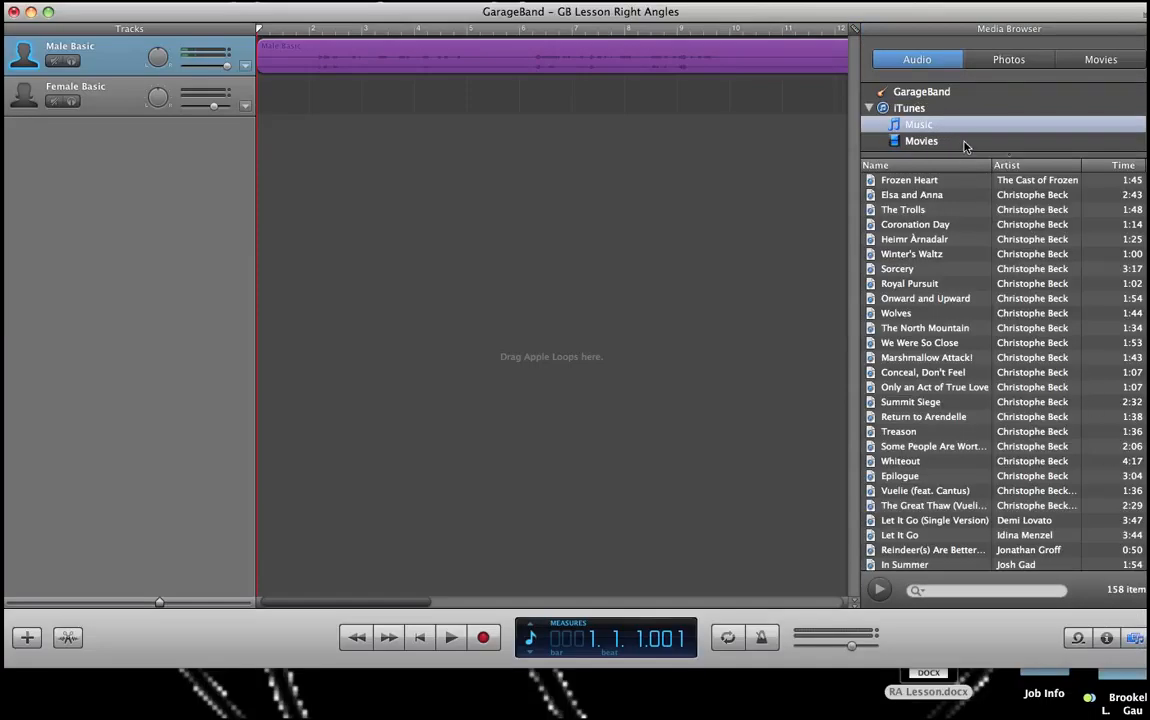
{"action": "left_click", "coordinate": [908, 127]}
{"action": "scroll", "coordinate": [903, 498], "scroll_direction": "down", "scroll_amount": 10}
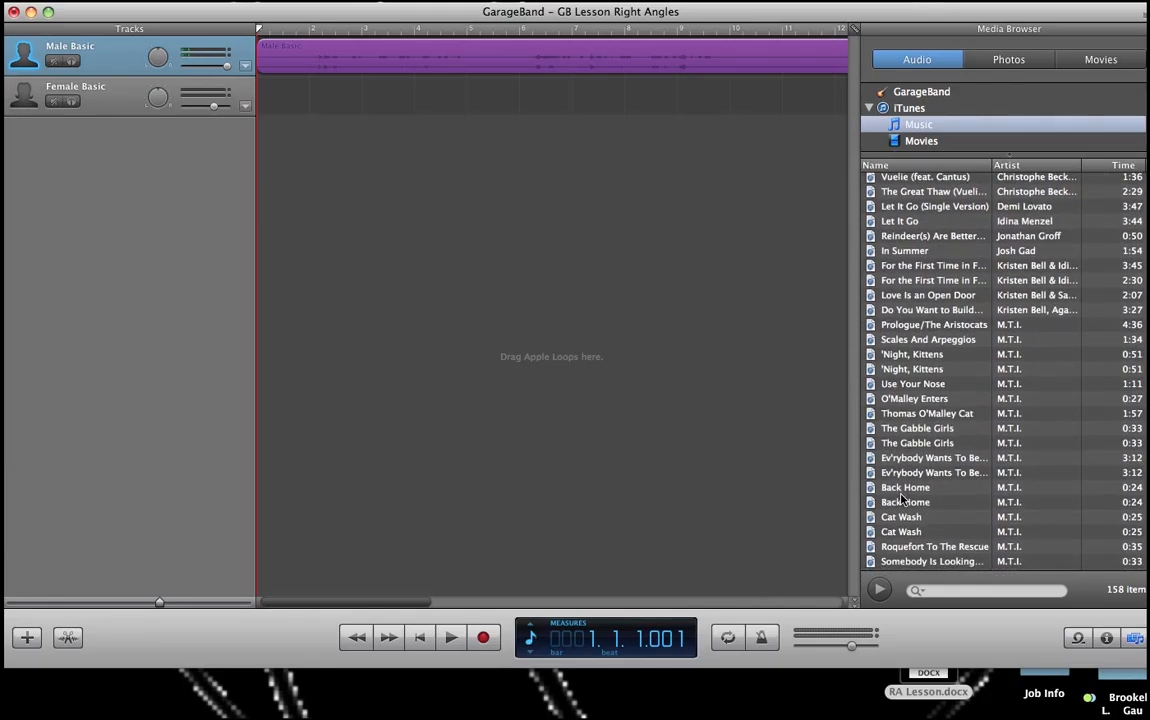
{"action": "scroll", "coordinate": [903, 498], "scroll_direction": "down", "scroll_amount": 12}
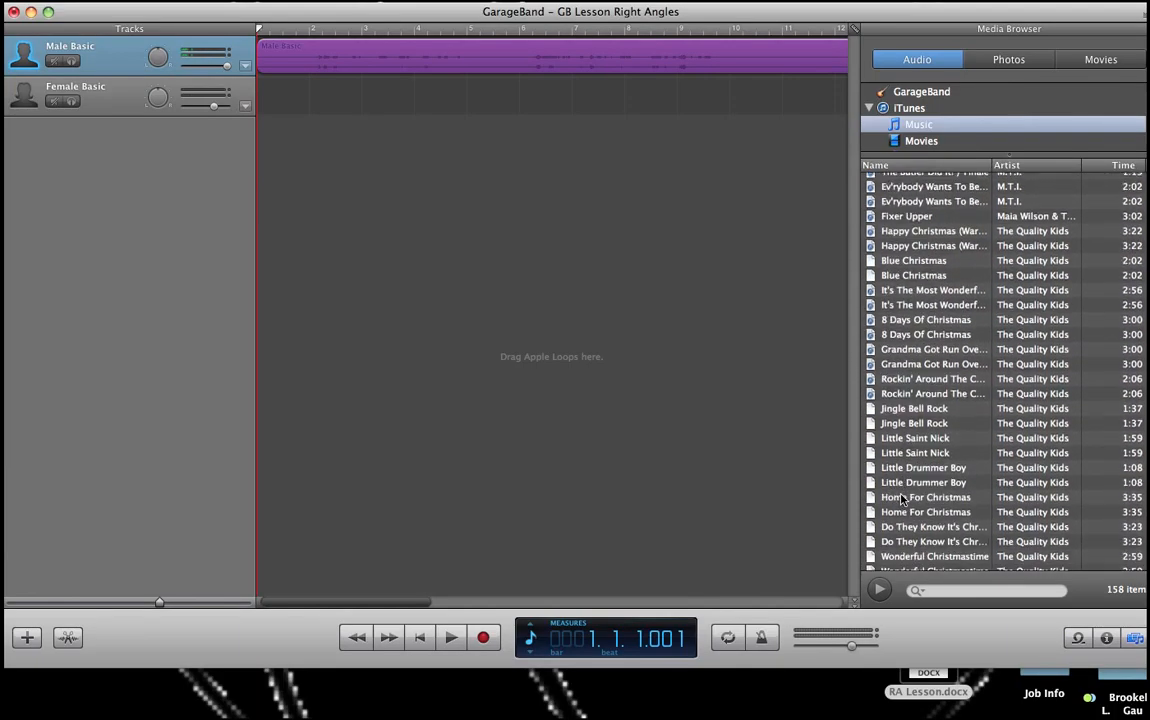
{"action": "scroll", "coordinate": [903, 500], "scroll_direction": "down", "scroll_amount": 7}
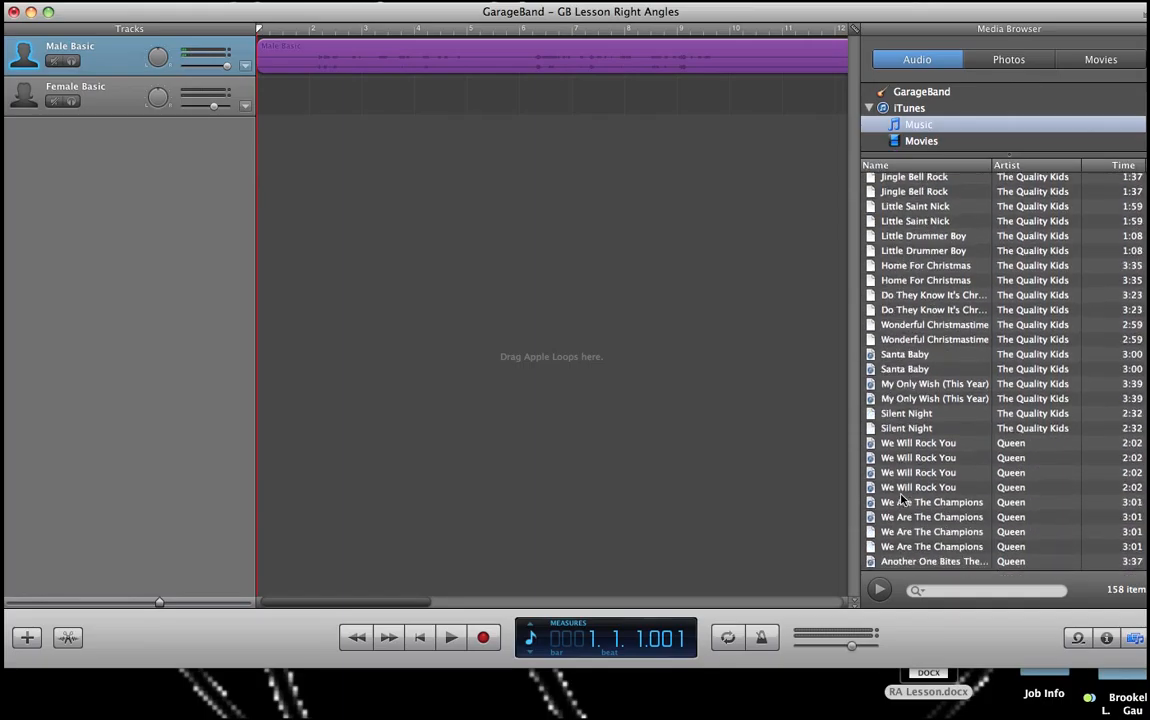
{"action": "scroll", "coordinate": [903, 500], "scroll_direction": "down", "scroll_amount": 1}
{"action": "scroll", "coordinate": [903, 500], "scroll_direction": "down", "scroll_amount": 7}
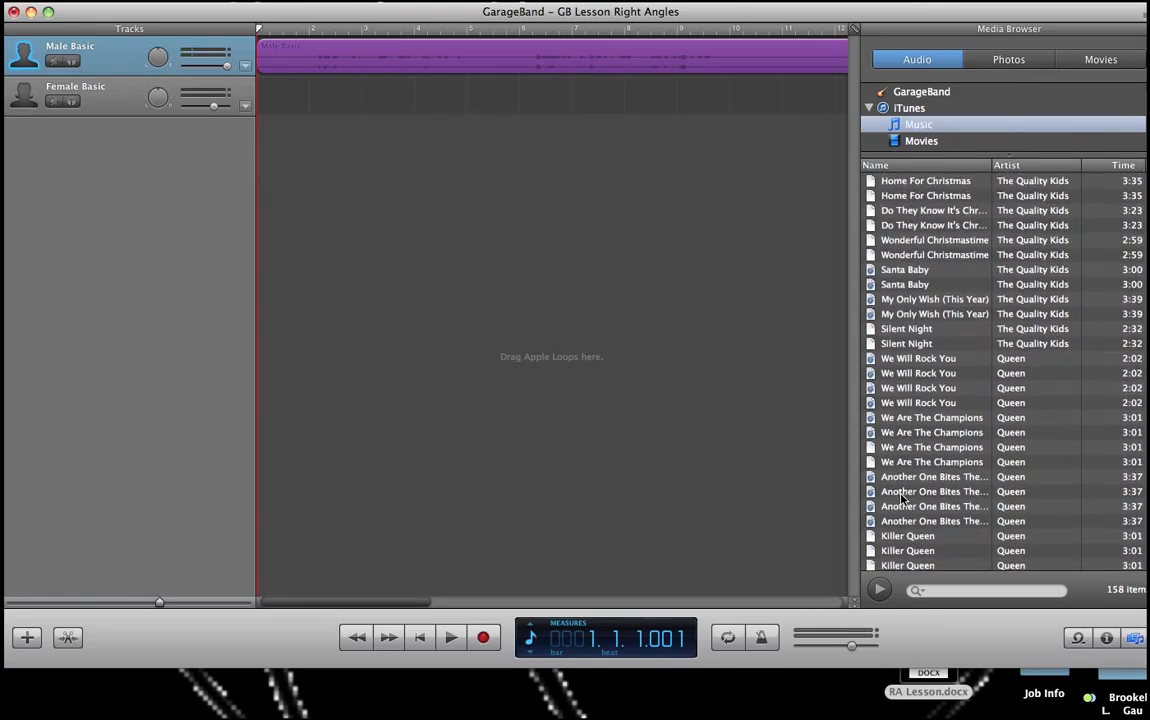
{"action": "scroll", "coordinate": [903, 500], "scroll_direction": "down", "scroll_amount": 5}
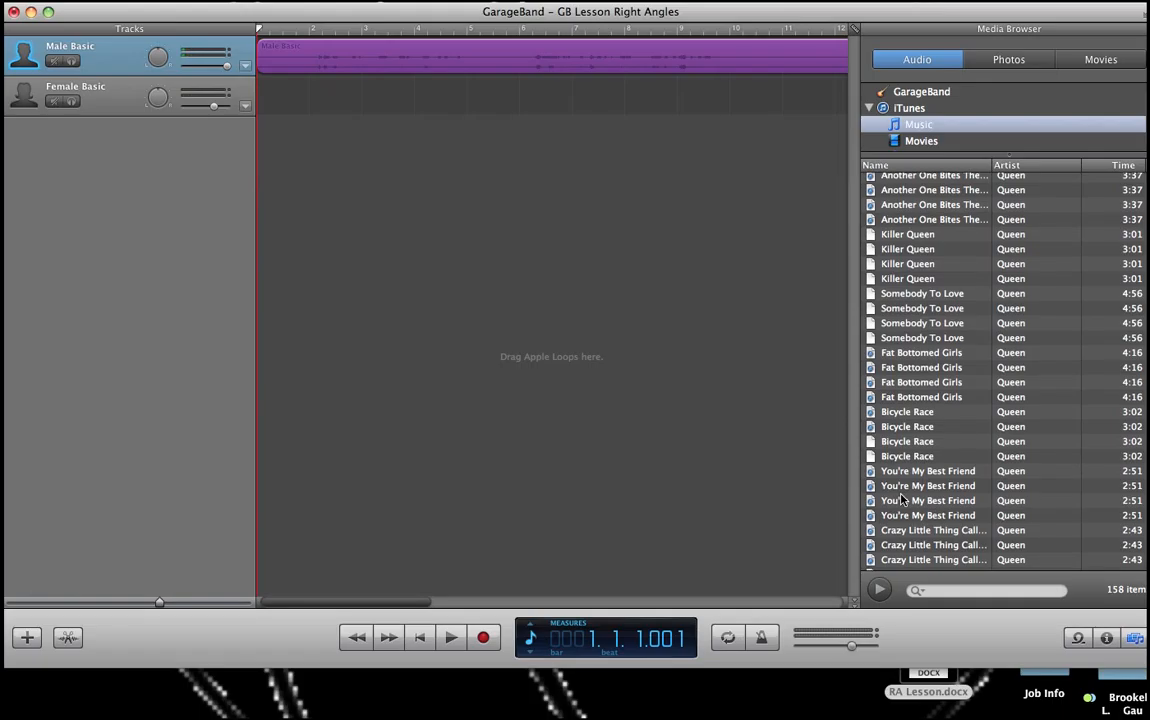
{"action": "scroll", "coordinate": [903, 500], "scroll_direction": "up", "scroll_amount": 1}
{"action": "scroll", "coordinate": [903, 500], "scroll_direction": "down", "scroll_amount": 12}
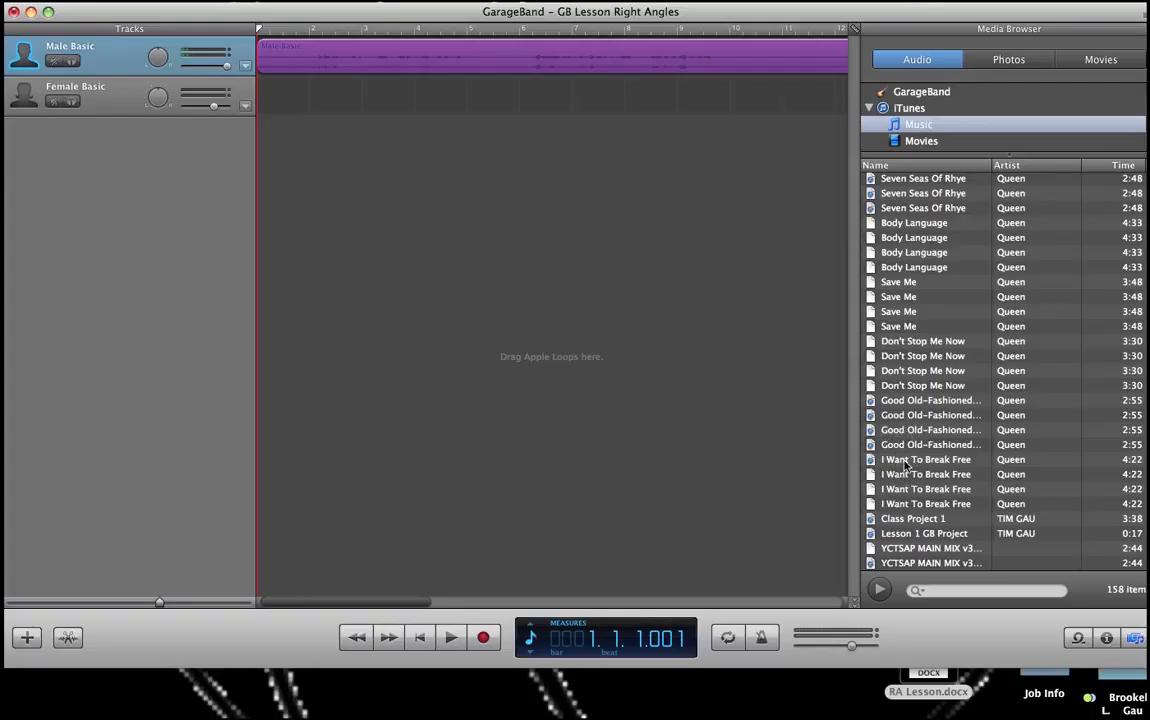
Step: Preview Queen's I Want To Break Free, add it as a new track and align it to the song's start
{"action": "left_click", "coordinate": [906, 462]}
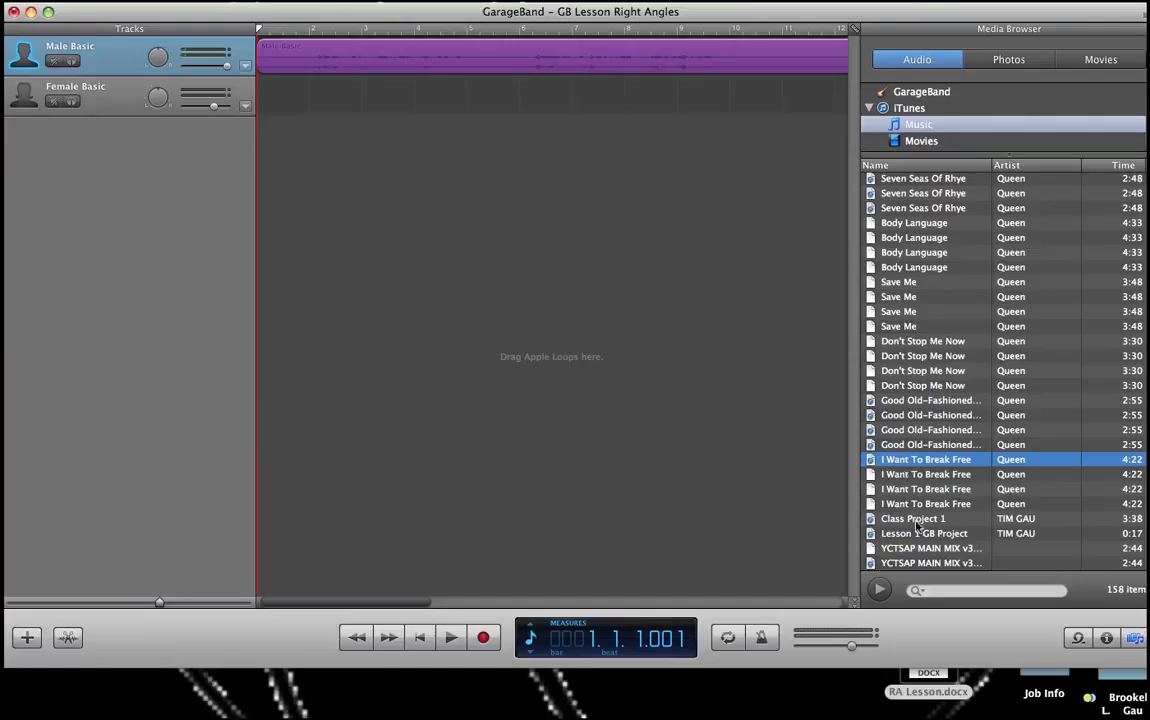
{"action": "double_click", "coordinate": [900, 463]}
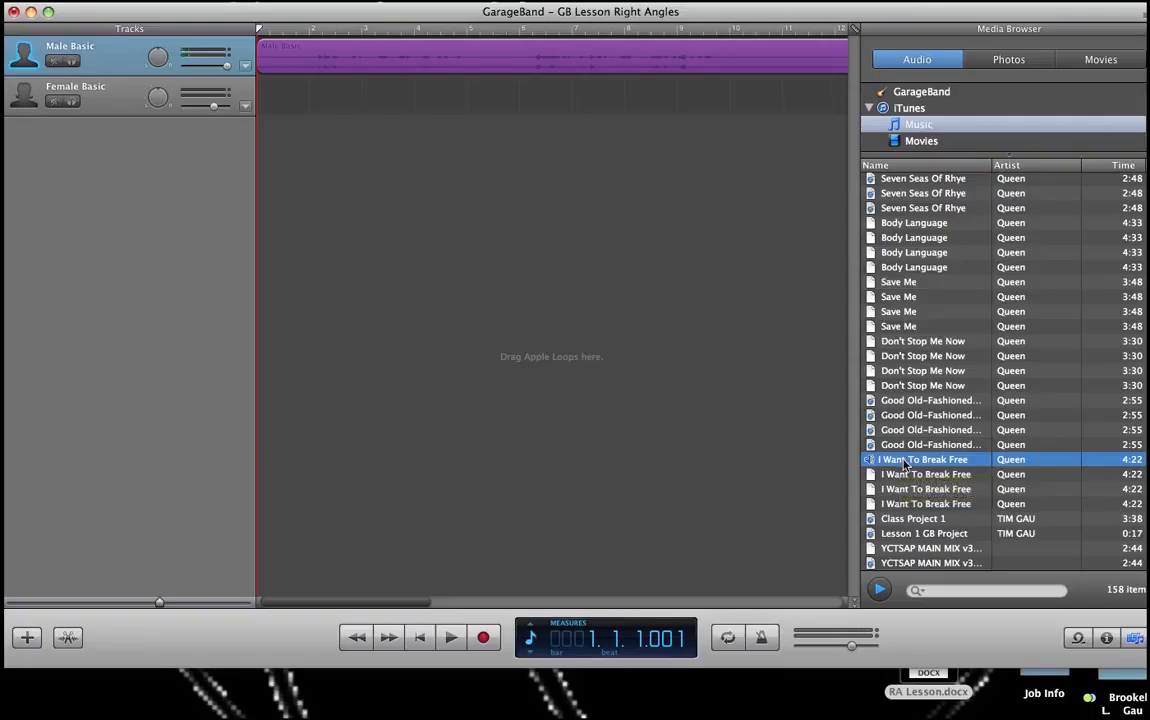
{"action": "left_click", "coordinate": [905, 465]}
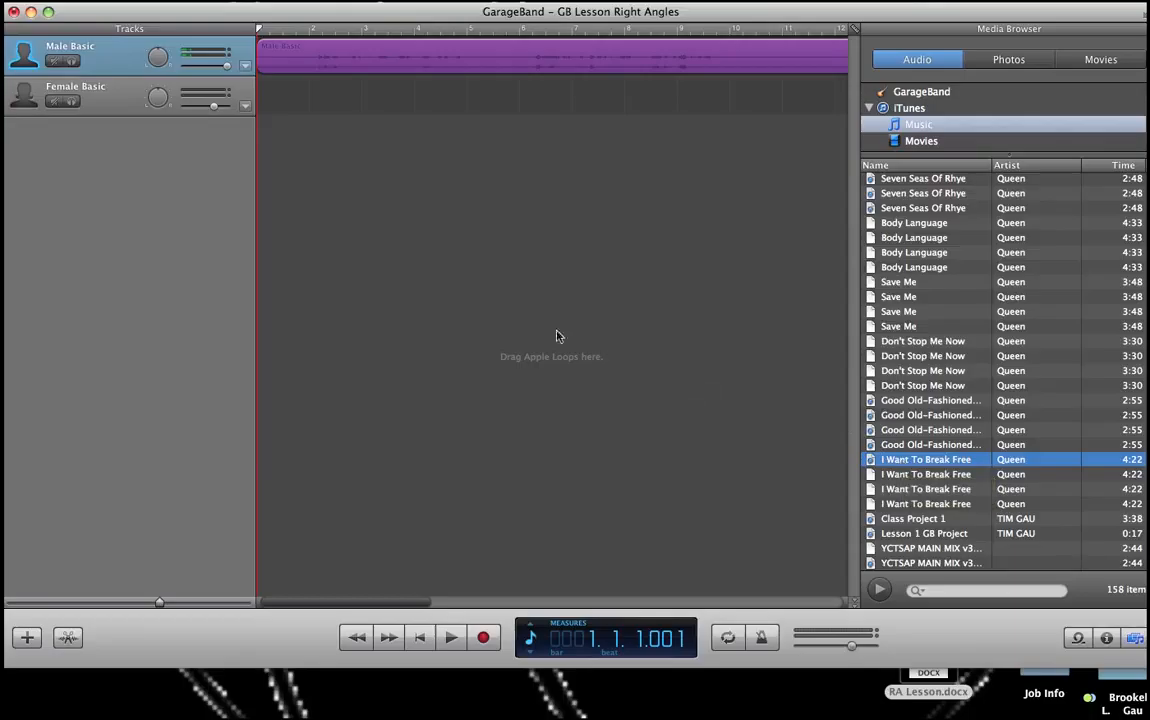
{"action": "left_click_drag", "start_coordinate": [557, 336], "coordinate": [534, 337]}
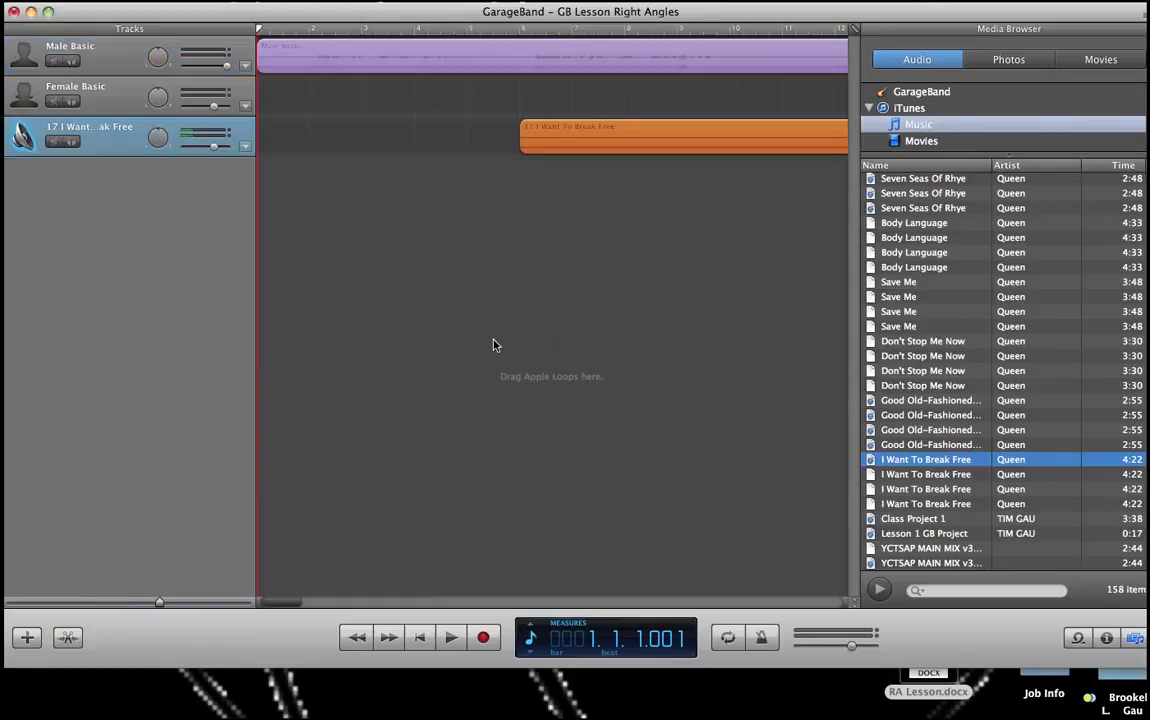
{"action": "left_click_drag", "start_coordinate": [638, 140], "coordinate": [385, 142]}
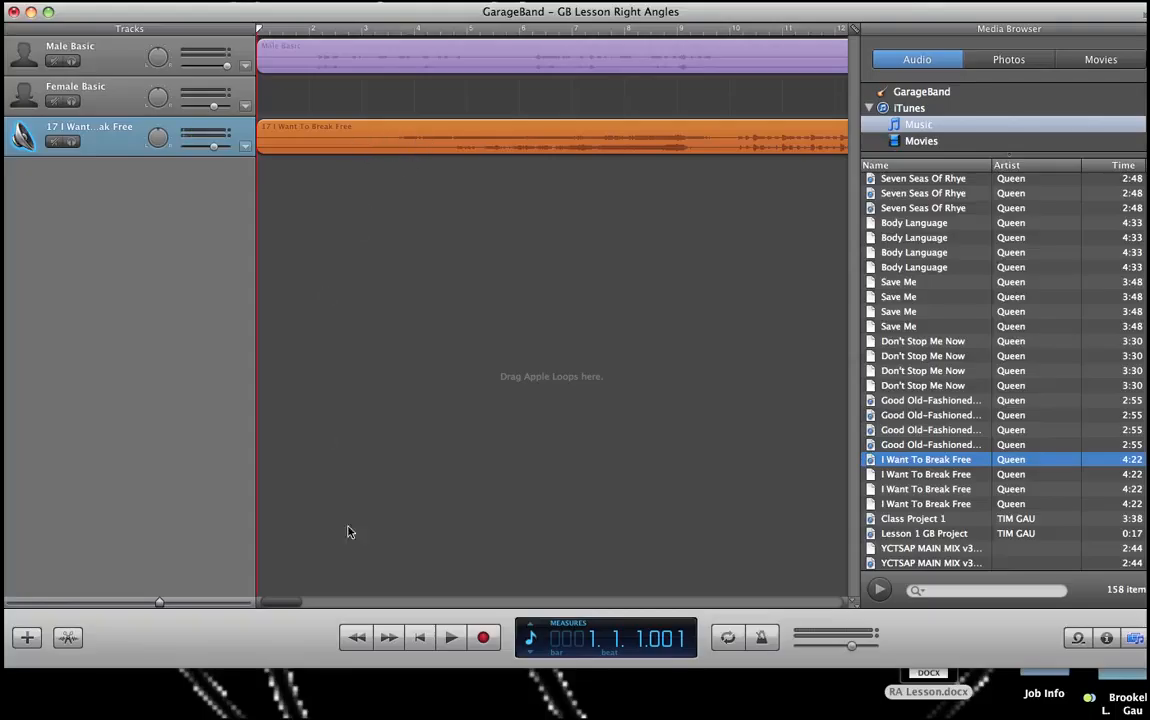
Step: Play the song and split the I Want To Break Free region at bar 10, beat 2
{"action": "left_click", "coordinate": [451, 640]}
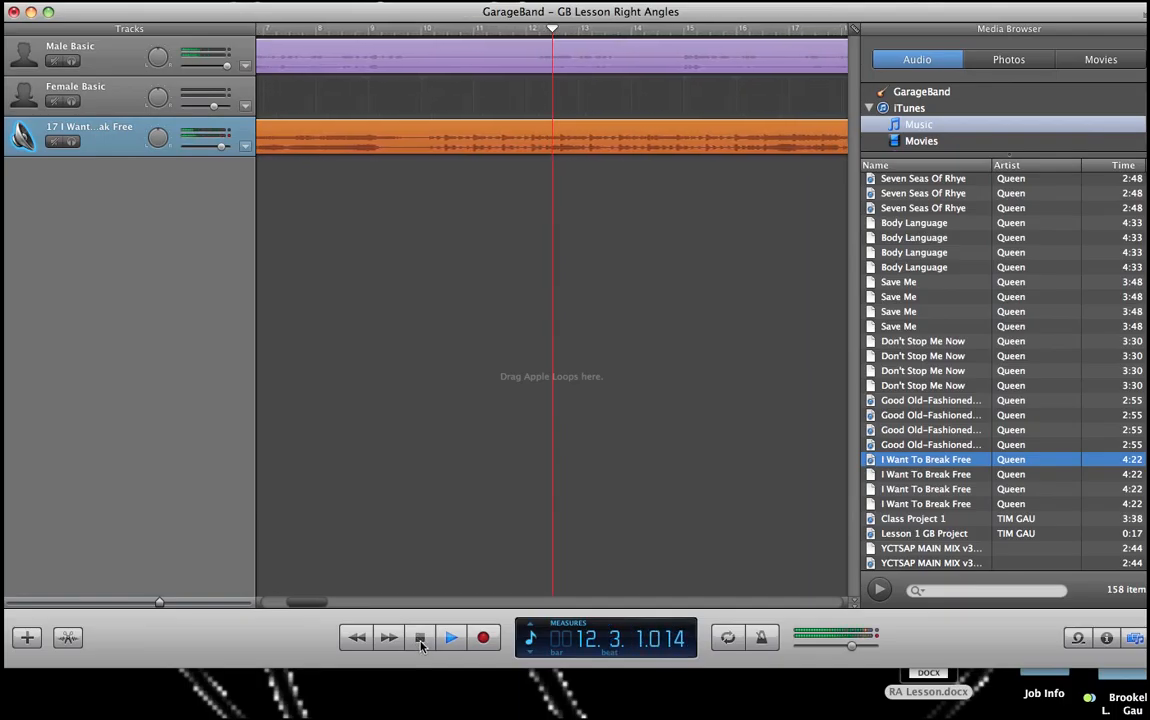
{"action": "left_click", "coordinate": [420, 640]}
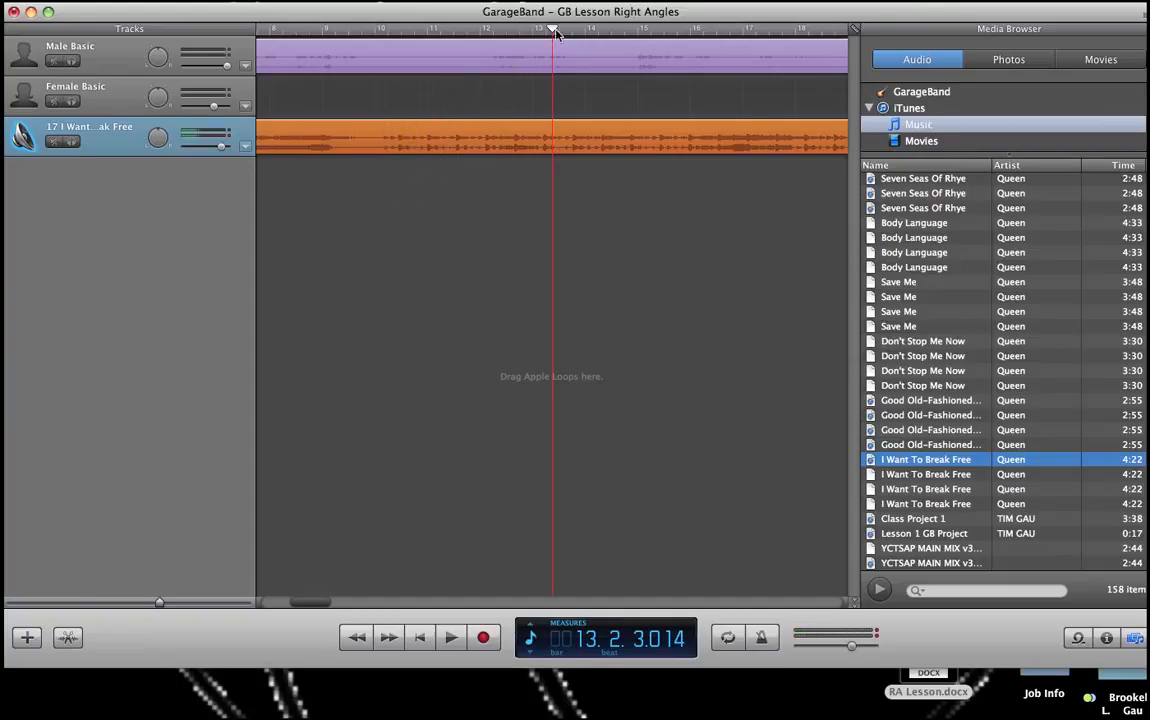
{"action": "left_click_drag", "start_coordinate": [551, 32], "coordinate": [398, 45]}
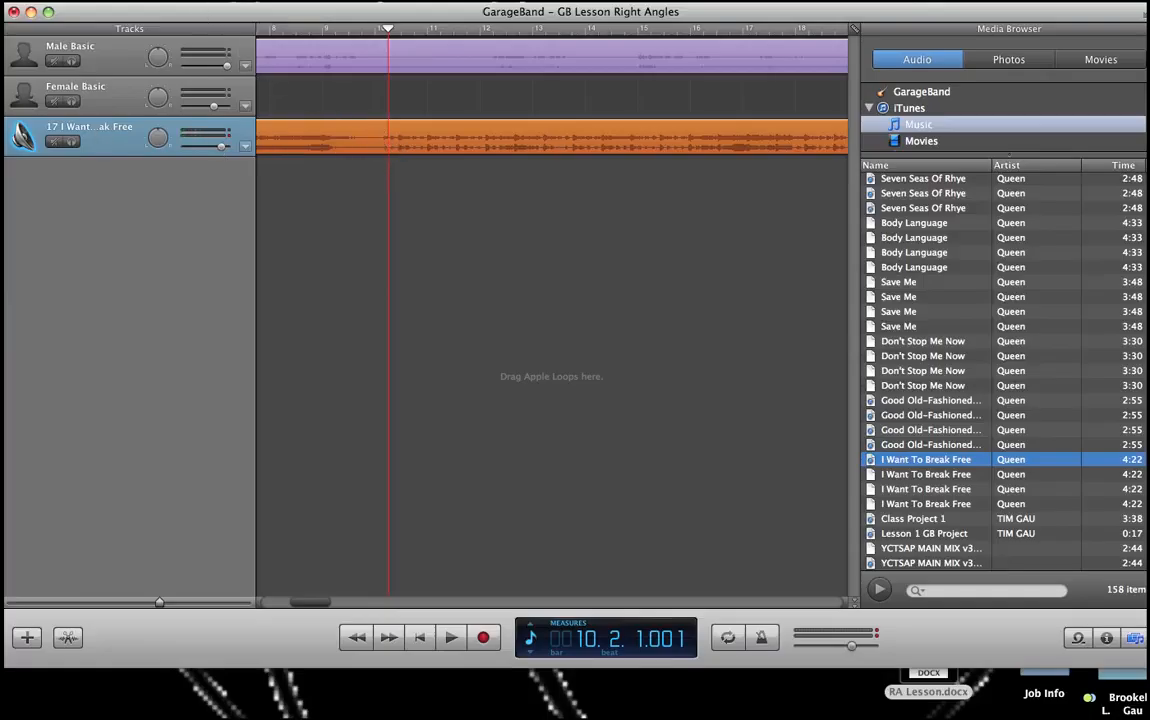
{"action": "left_click", "coordinate": [140, 0]}
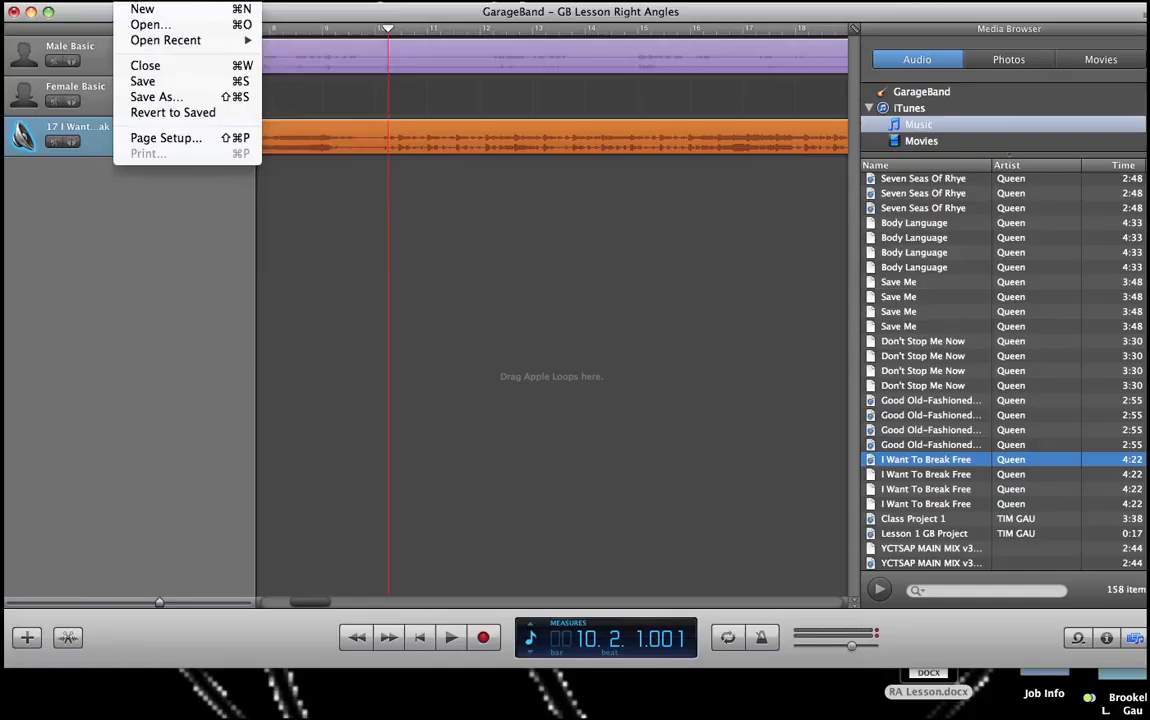
{"action": "mouse_move", "coordinate": [175, 0]}
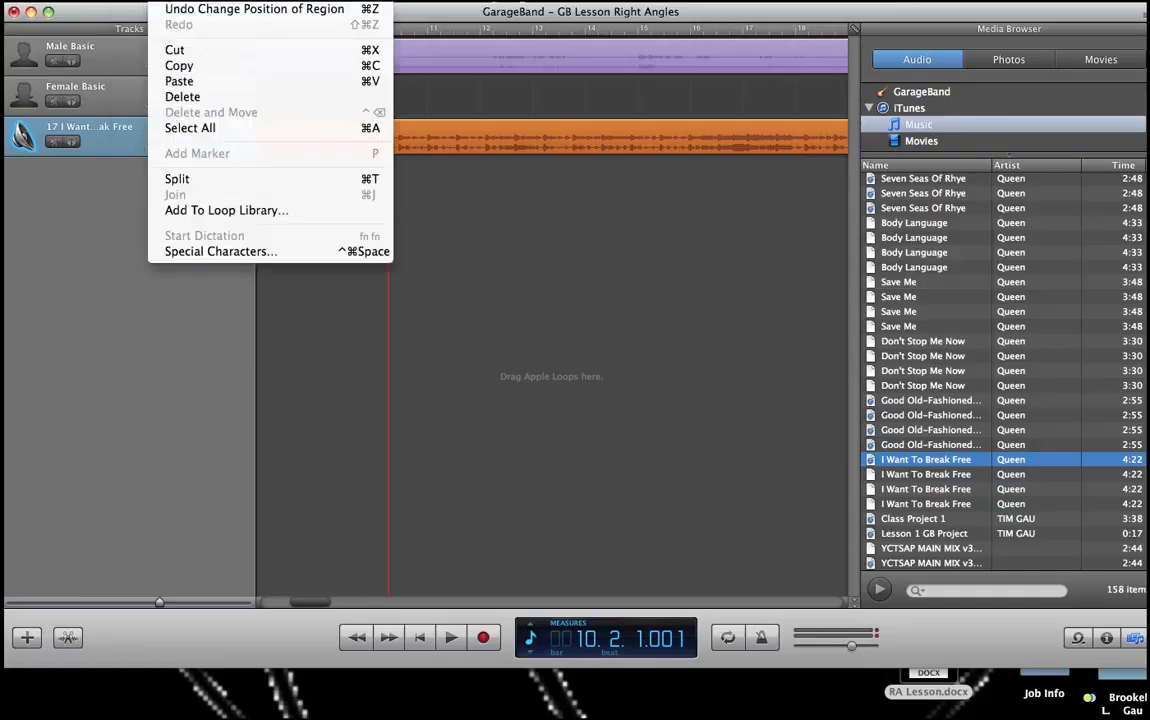
{"action": "left_click", "coordinate": [175, 180]}
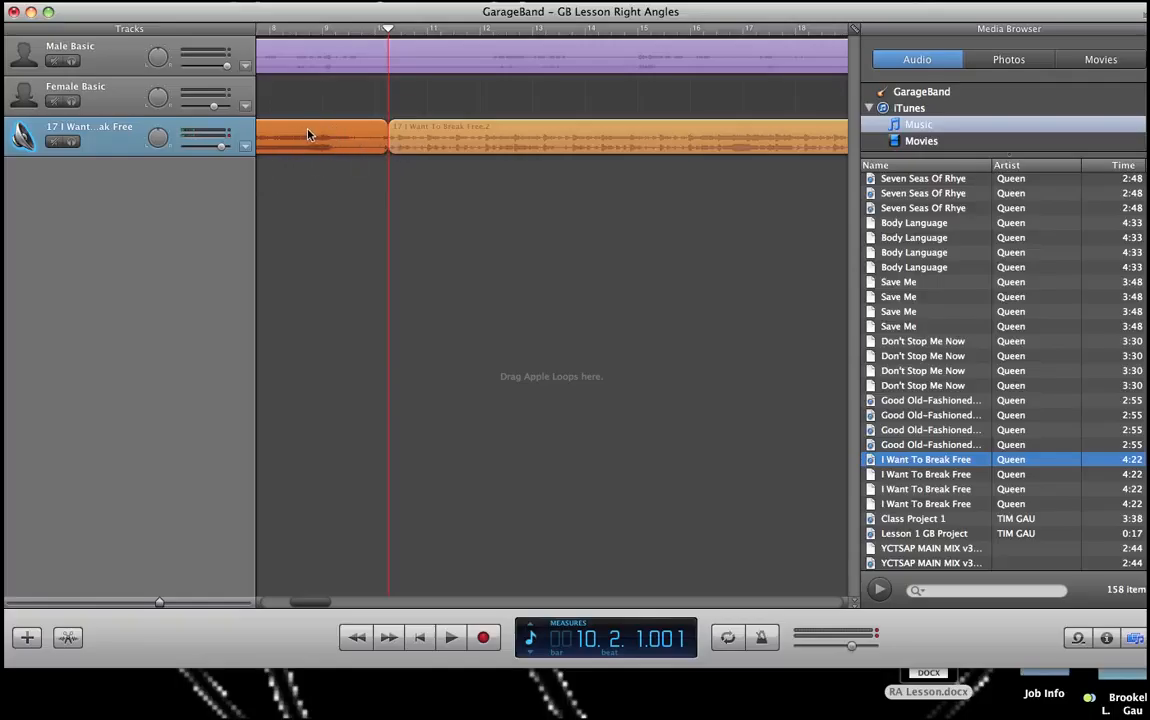
Step: Delete the first part of the split song region and move the remaining part earlier on its track
{"action": "key", "text": "Delete"}
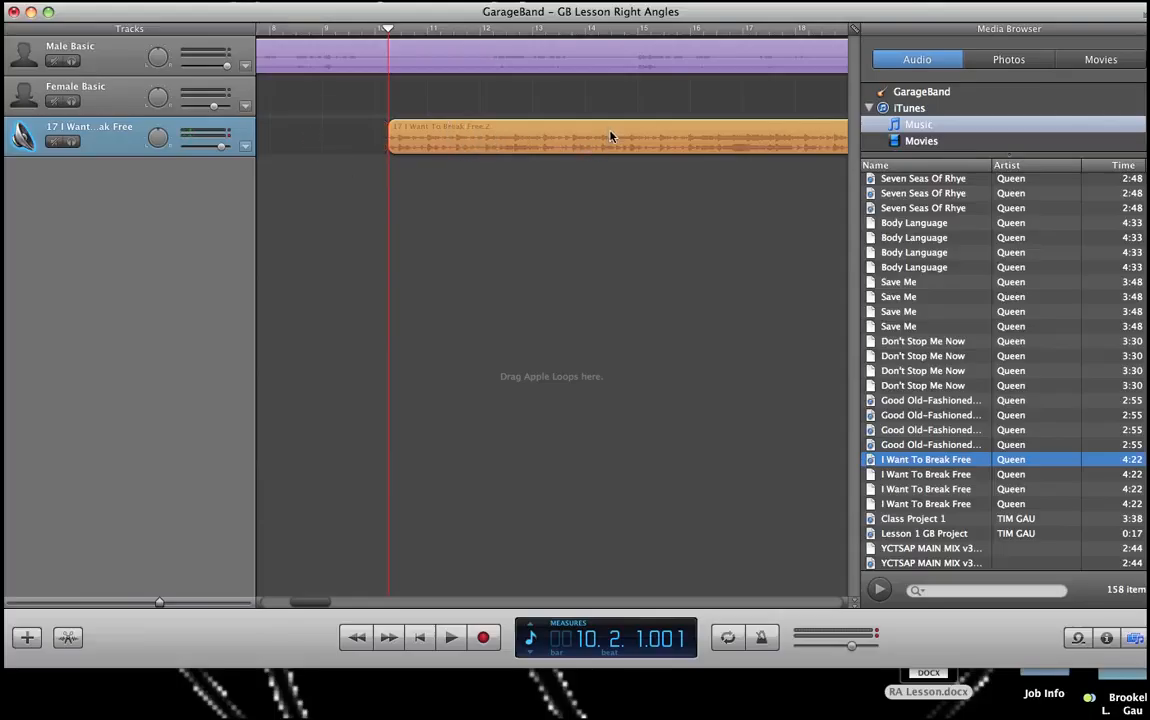
{"action": "left_click_drag", "start_coordinate": [611, 137], "coordinate": [447, 140]}
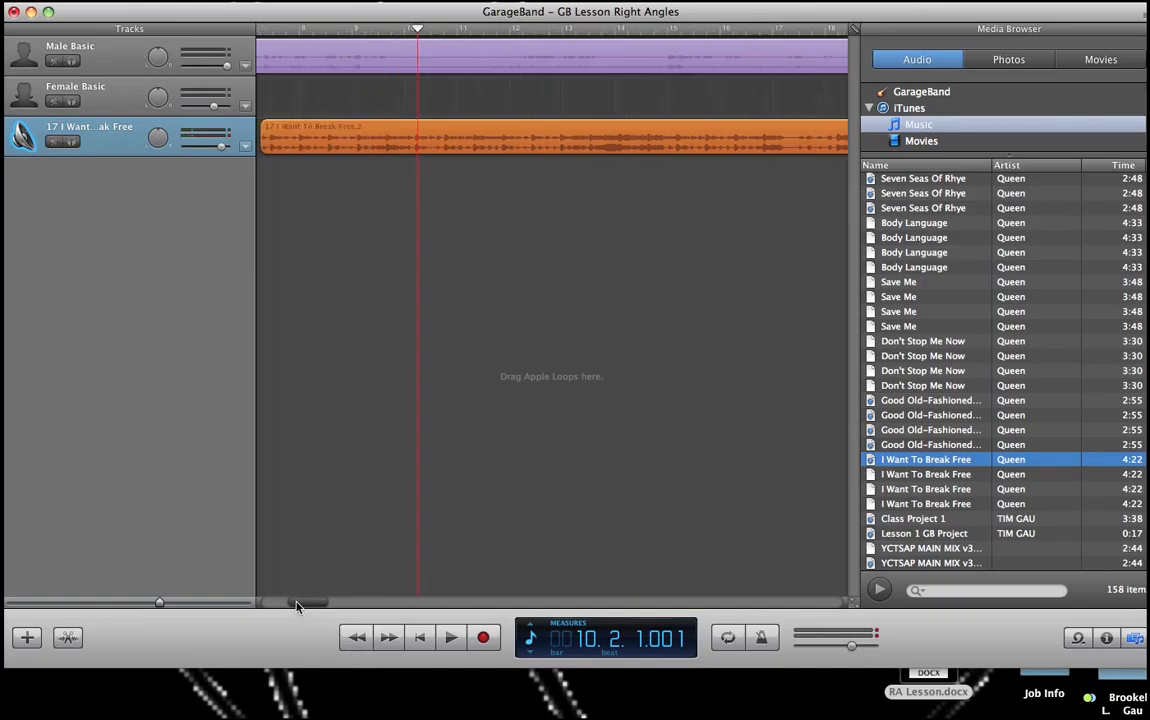
{"action": "left_click_drag", "start_coordinate": [290, 602], "coordinate": [257, 603]}
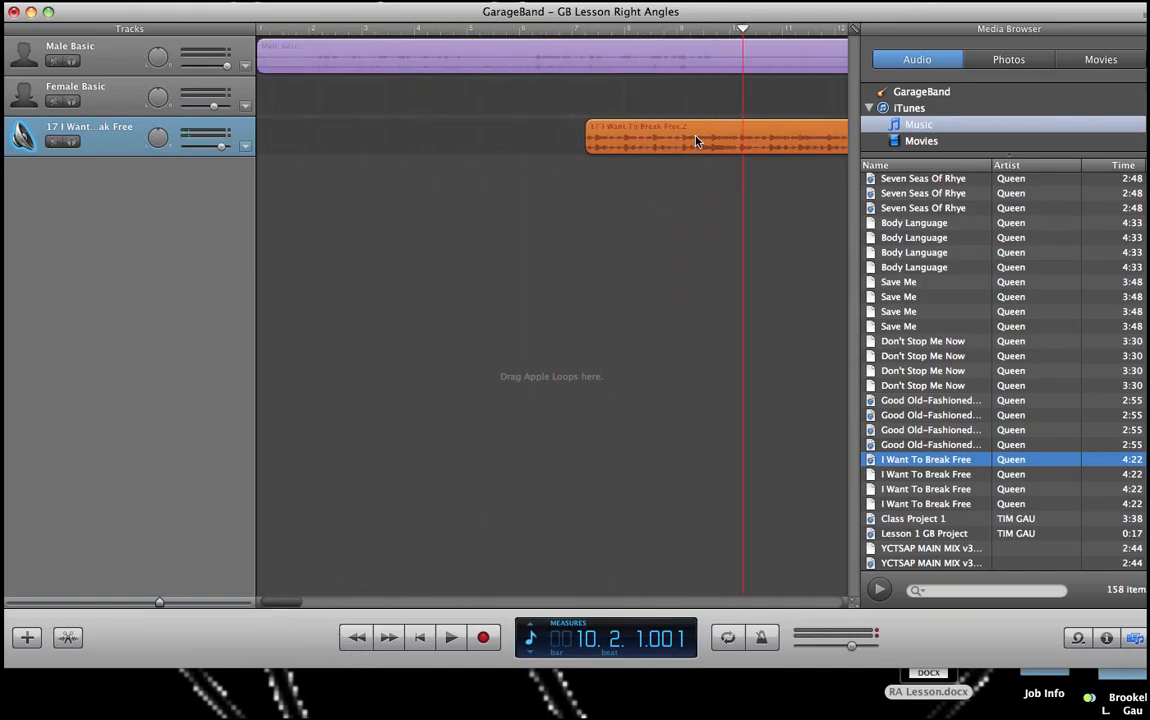
Step: Move the remaining I Want To Break Free region to the start of its track
{"action": "left_click_drag", "start_coordinate": [693, 141], "coordinate": [367, 134]}
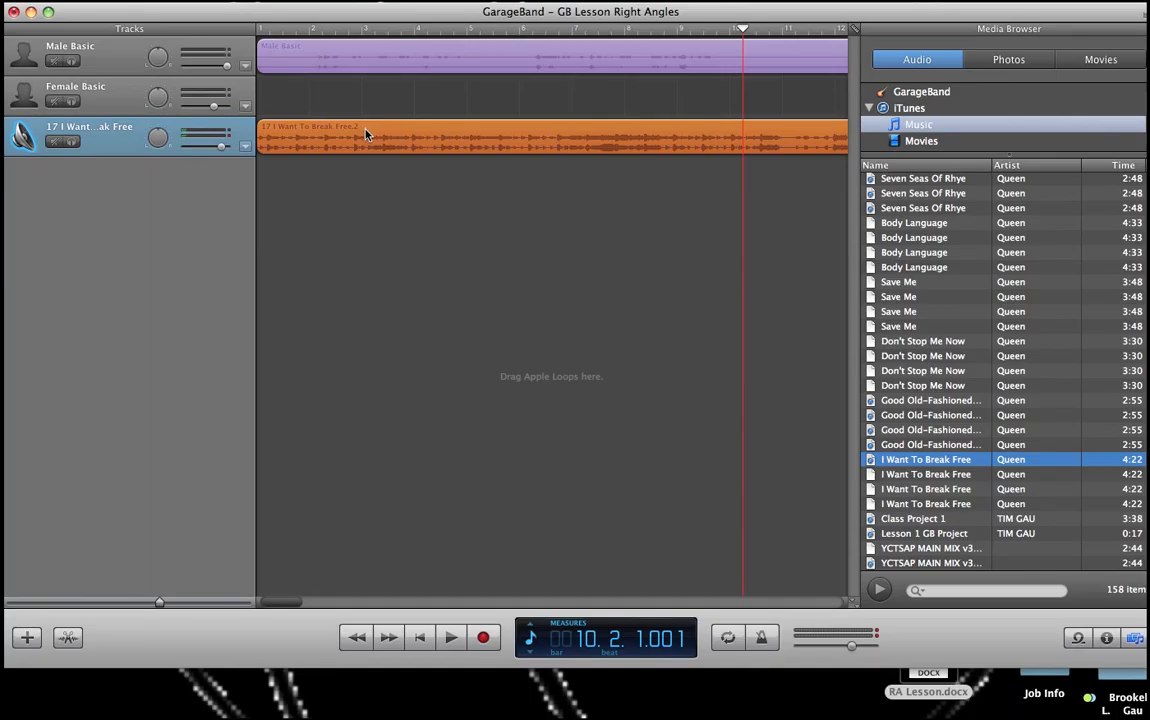
{"action": "scroll", "coordinate": [699, 227], "scroll_direction": "right", "scroll_amount": 10}
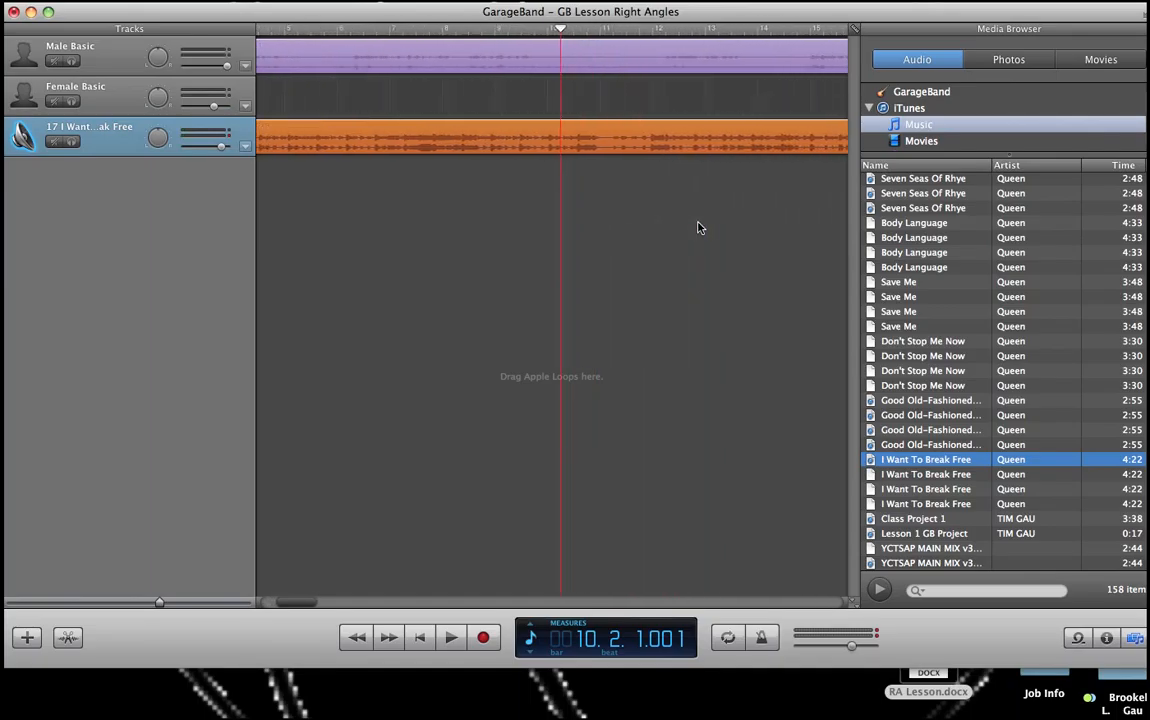
{"action": "scroll", "coordinate": [699, 227], "scroll_direction": "left", "scroll_amount": 3}
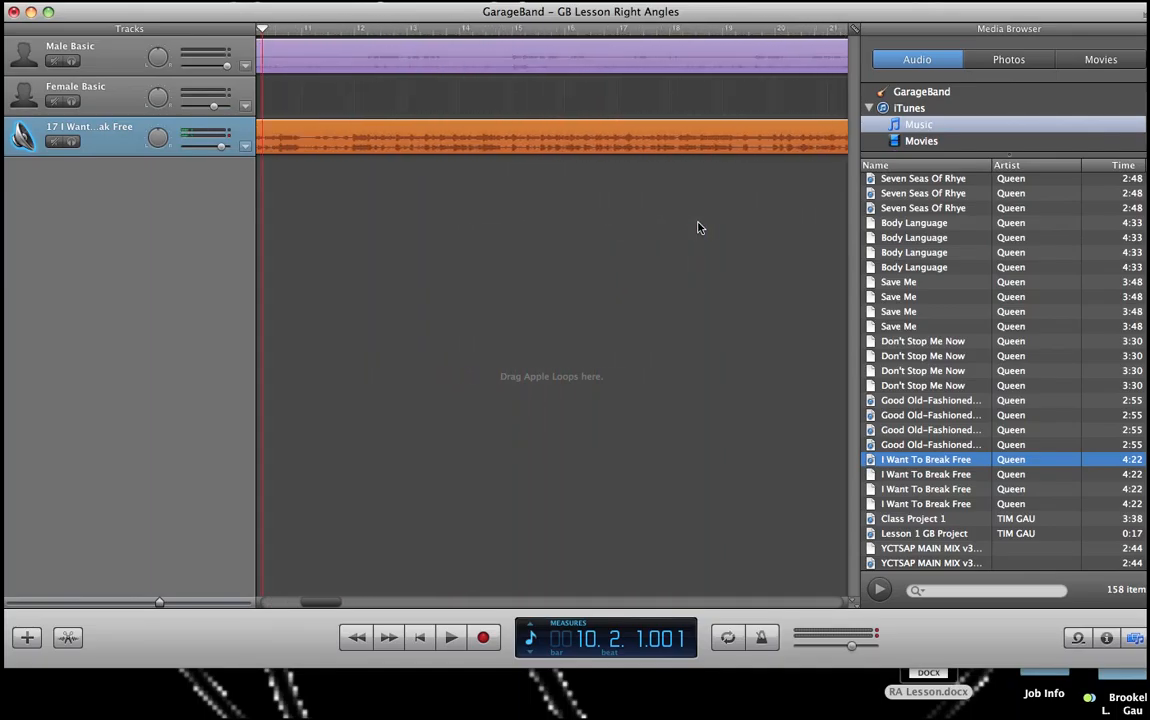
{"action": "scroll", "coordinate": [699, 227], "scroll_direction": "right", "scroll_amount": 10}
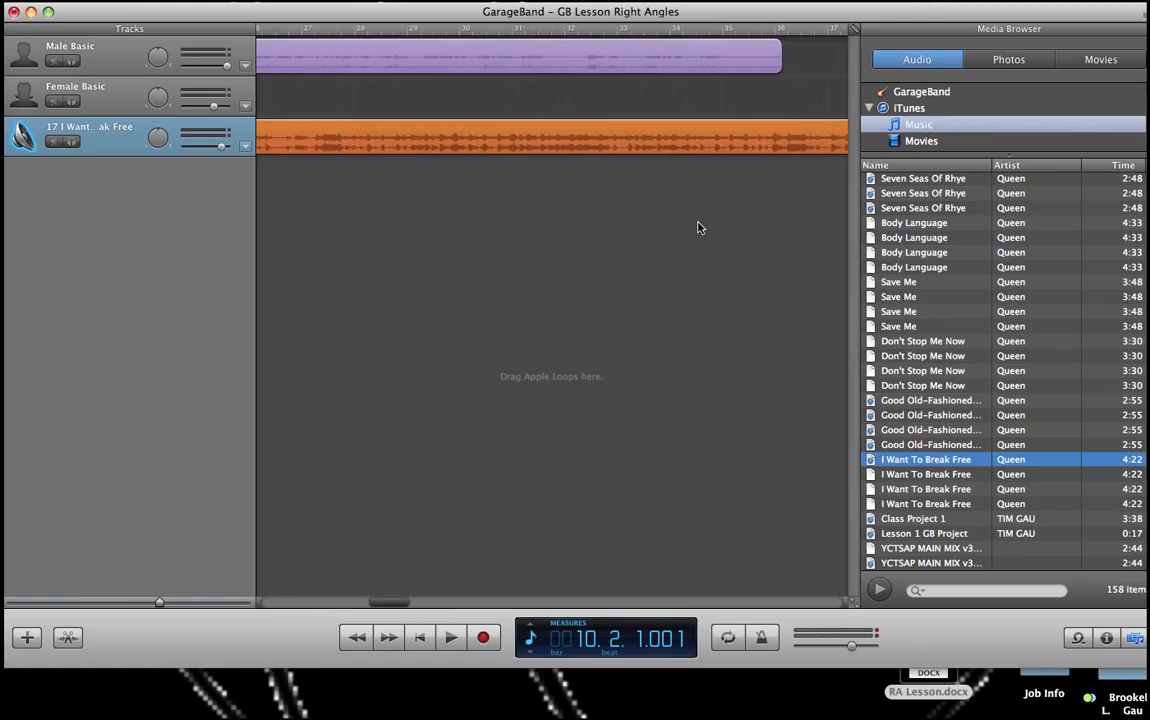
{"action": "scroll", "coordinate": [699, 227], "scroll_direction": "right", "scroll_amount": 4}
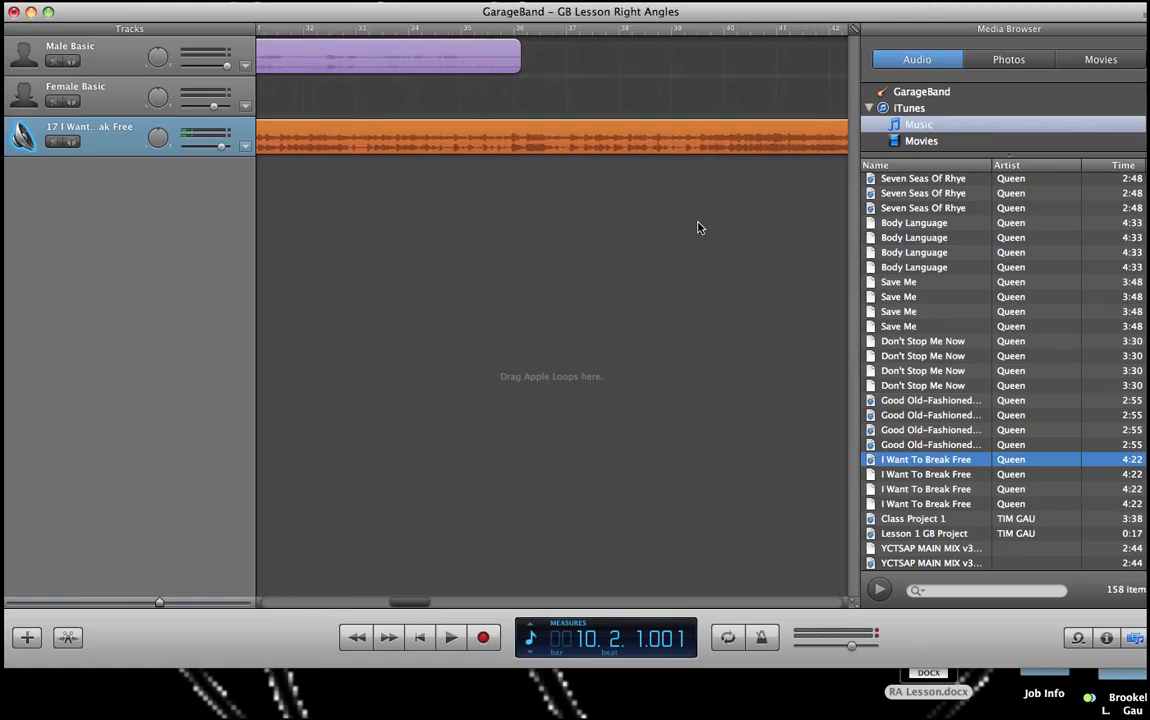
Step: Open the song region in the region editor, then close the editor again
{"action": "double_click", "coordinate": [521, 137]}
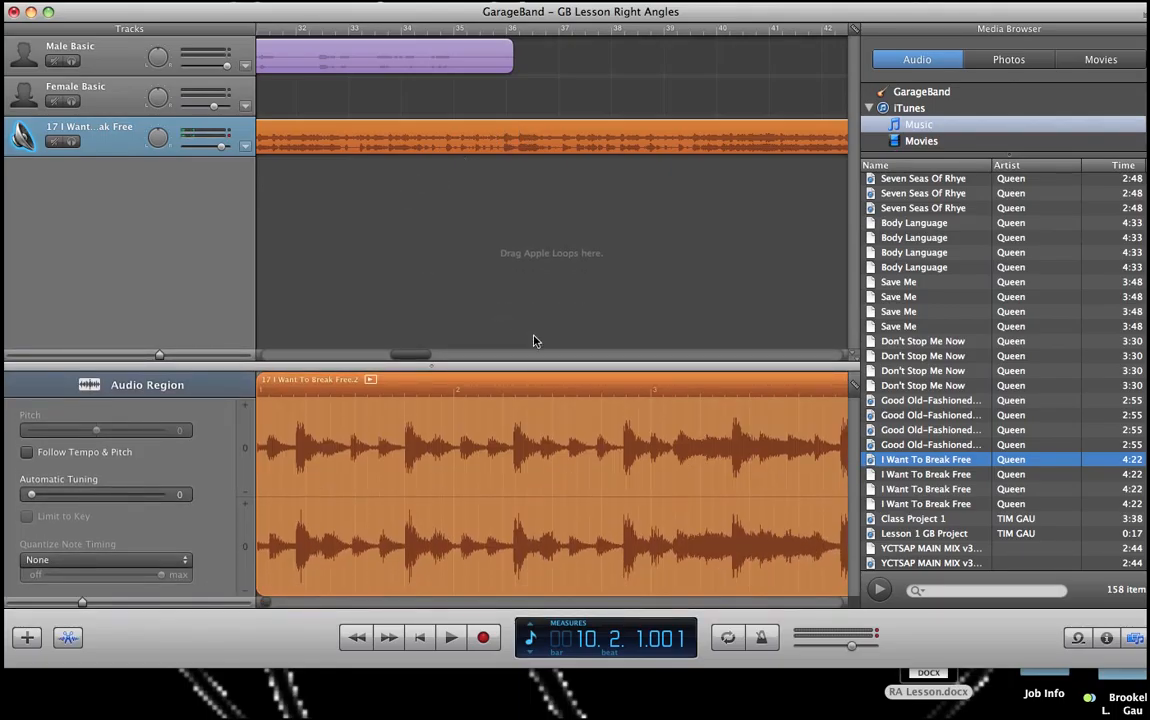
{"action": "left_click", "coordinate": [488, 250]}
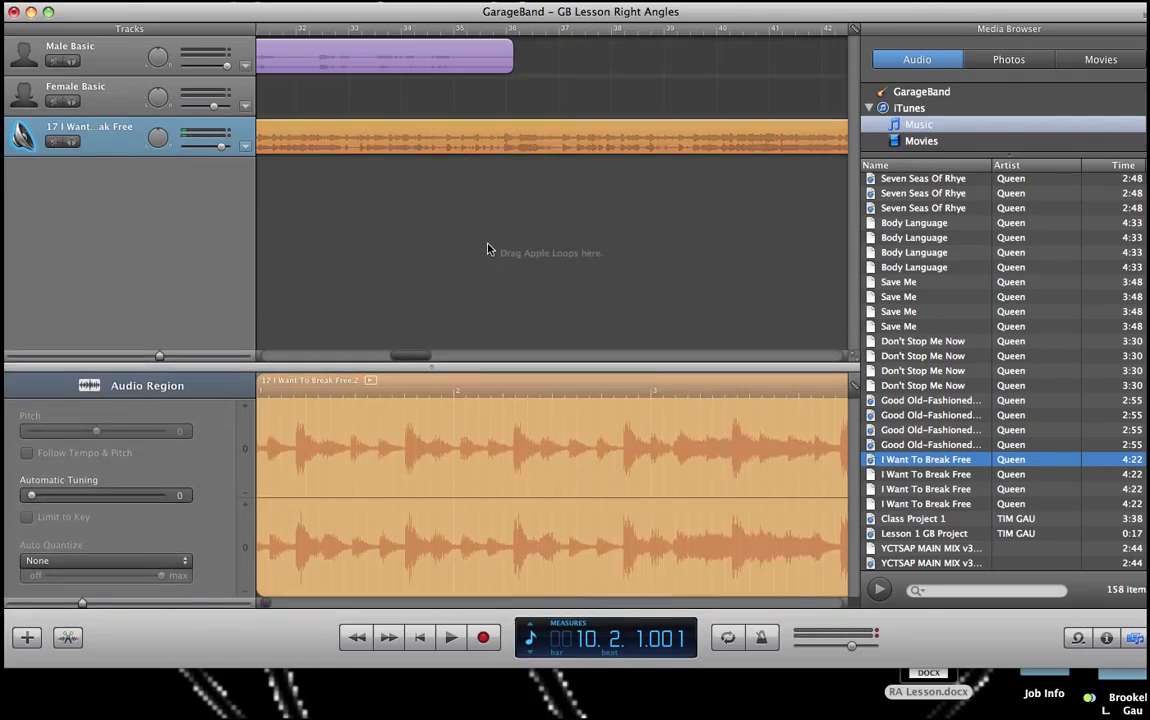
{"action": "key", "text": "super+e"}
Step: Split the song region at bar 35, beat 3, where the narration ends, and delete the part after the split
{"action": "scroll", "coordinate": [295, 425], "scroll_direction": "left", "scroll_amount": 10}
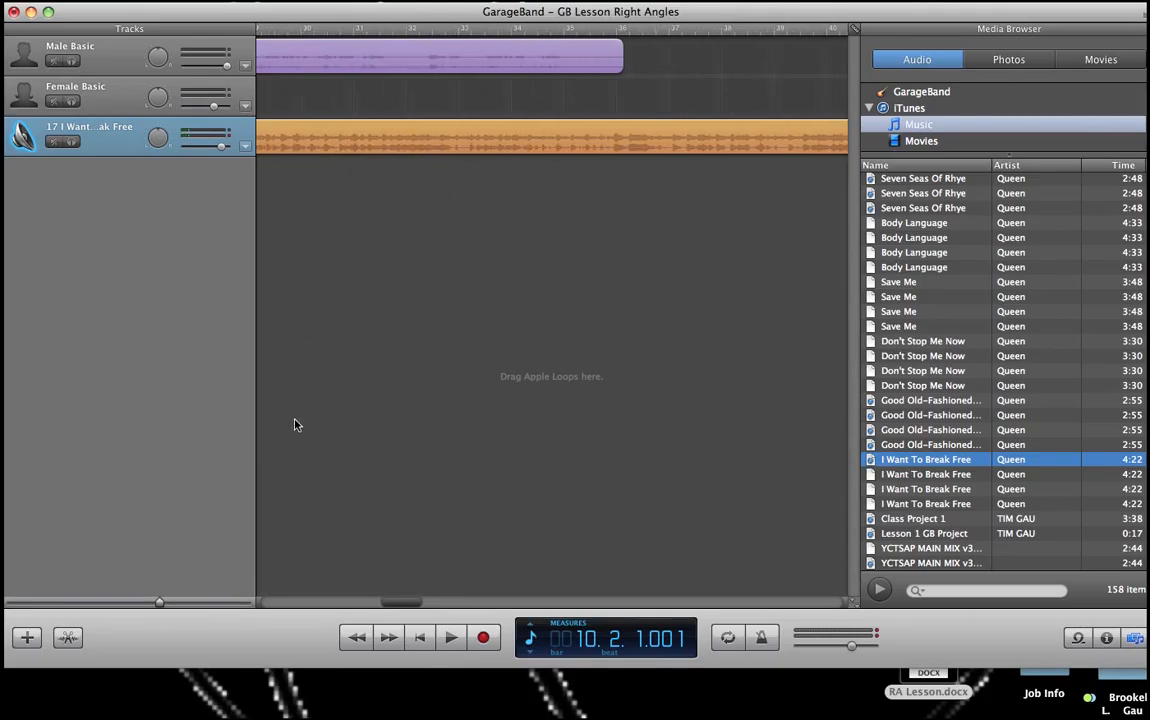
{"action": "scroll", "coordinate": [295, 425], "scroll_direction": "left", "scroll_amount": 5}
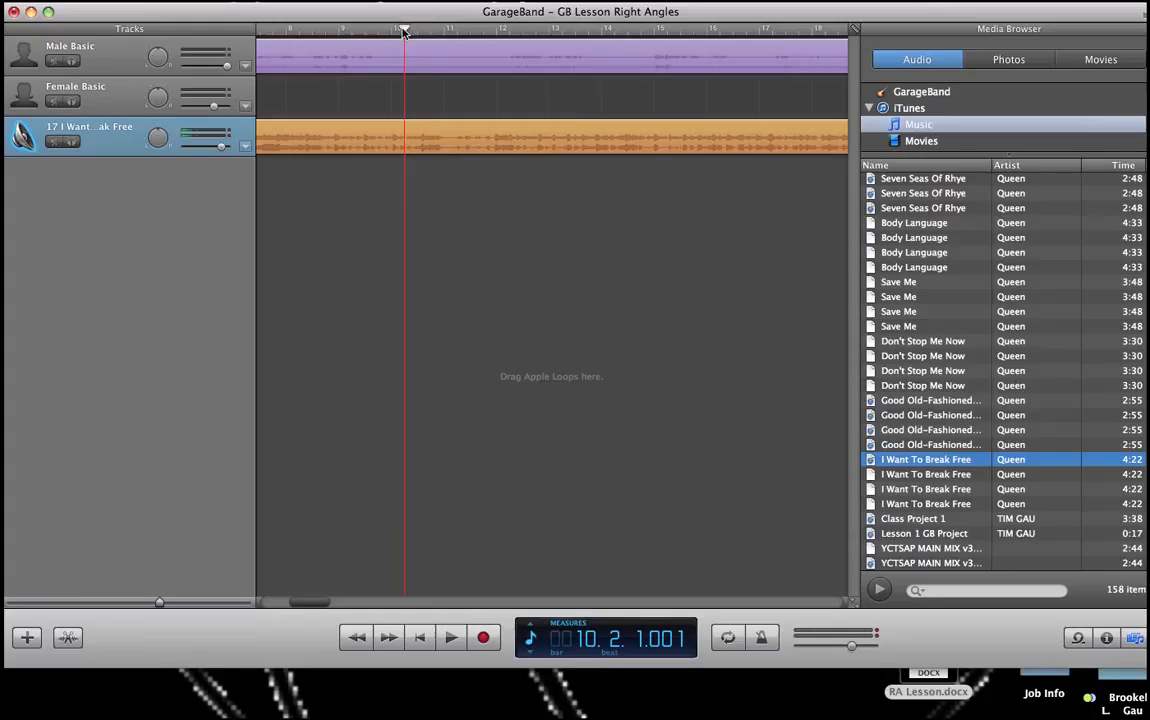
{"action": "left_click_drag", "start_coordinate": [404, 31], "coordinate": [521, 46]}
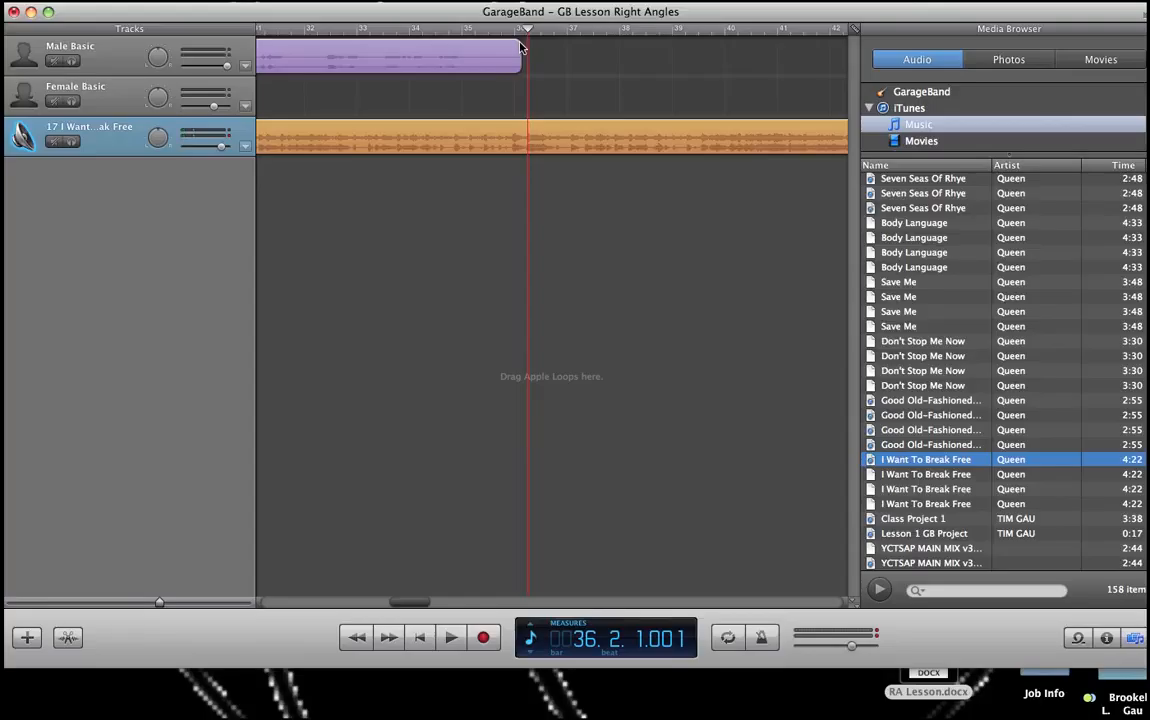
{"action": "left_click_drag", "start_coordinate": [520, 46], "coordinate": [519, 47]}
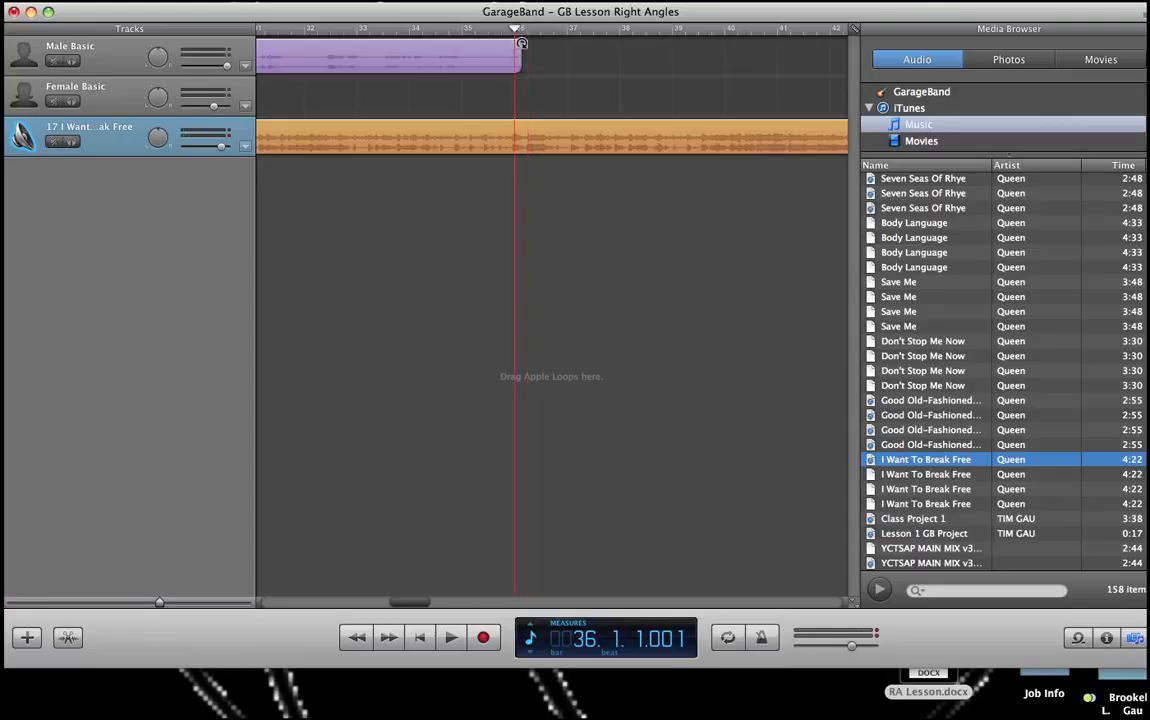
{"action": "left_click", "coordinate": [515, 133]}
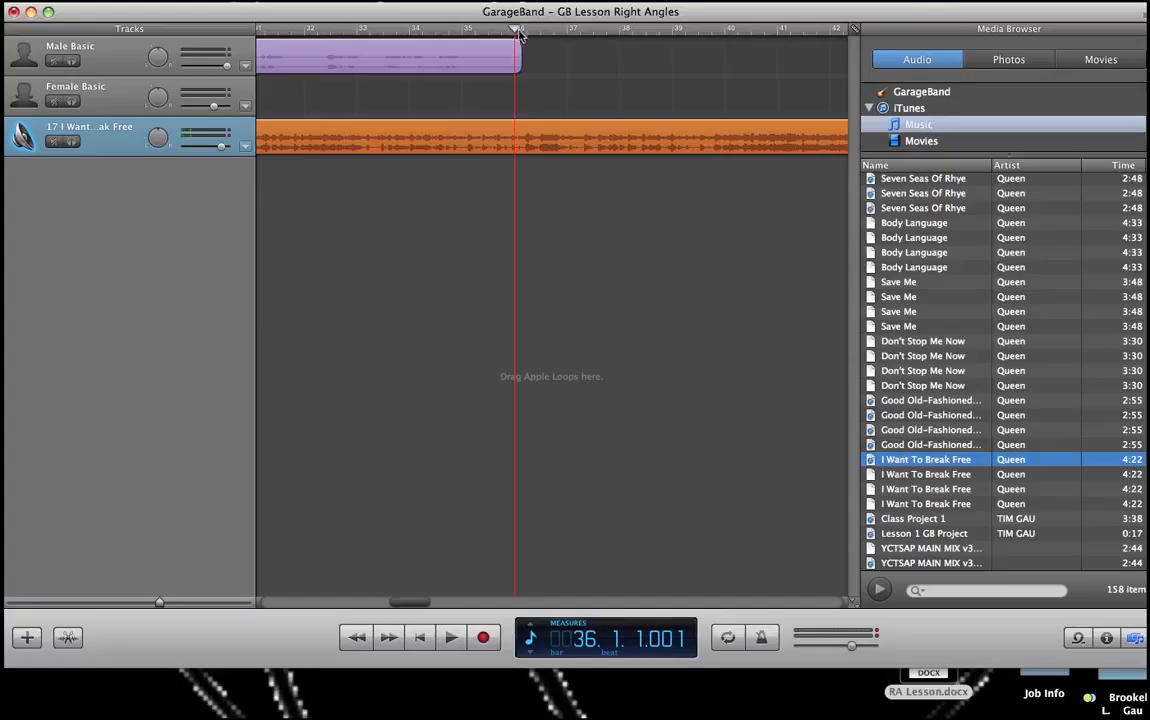
{"action": "left_click_drag", "start_coordinate": [519, 33], "coordinate": [491, 43]}
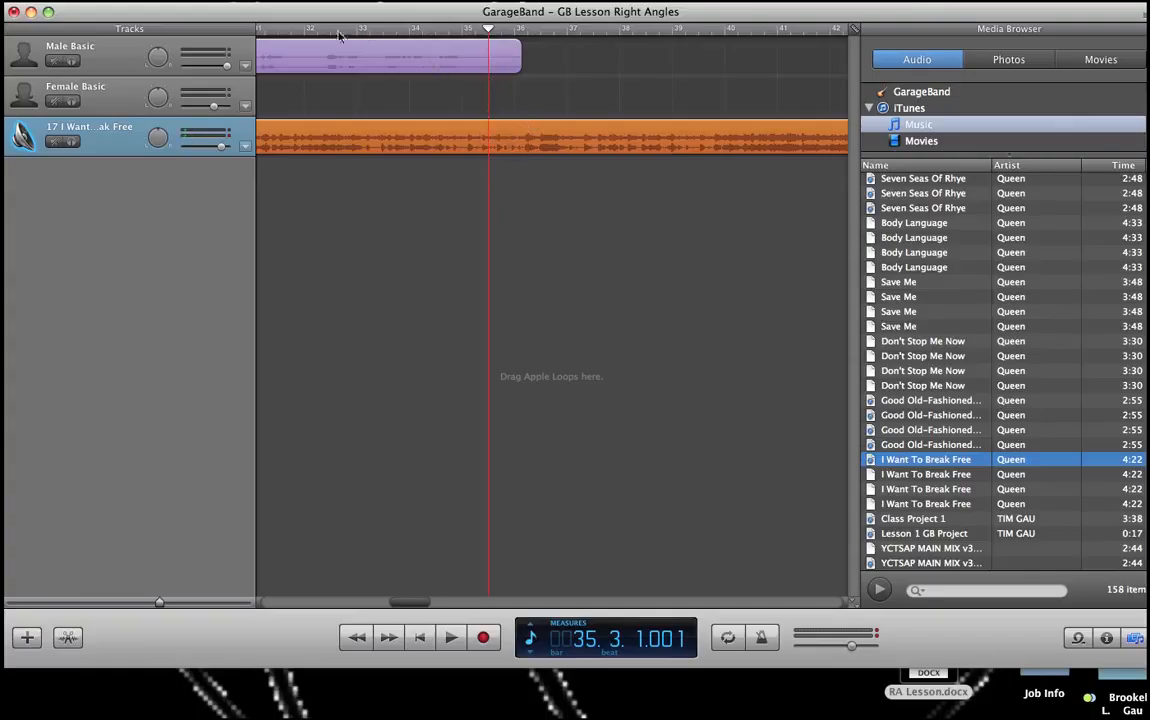
{"action": "left_click", "coordinate": [165, 0]}
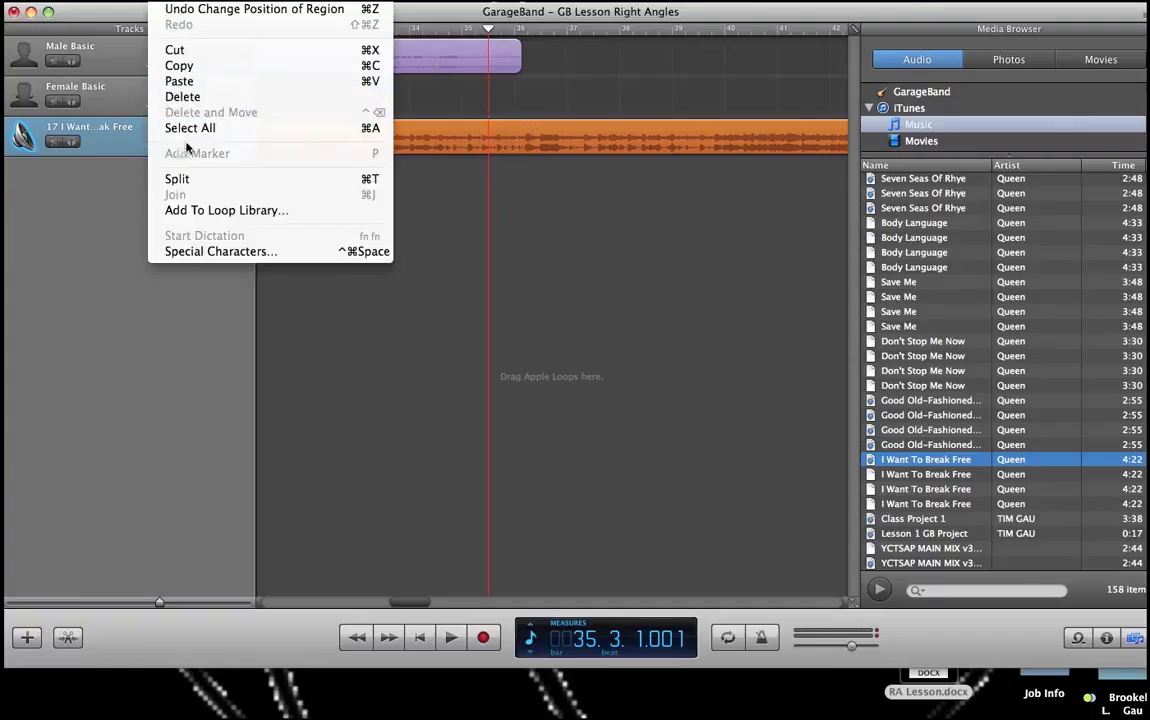
{"action": "left_click", "coordinate": [180, 179]}
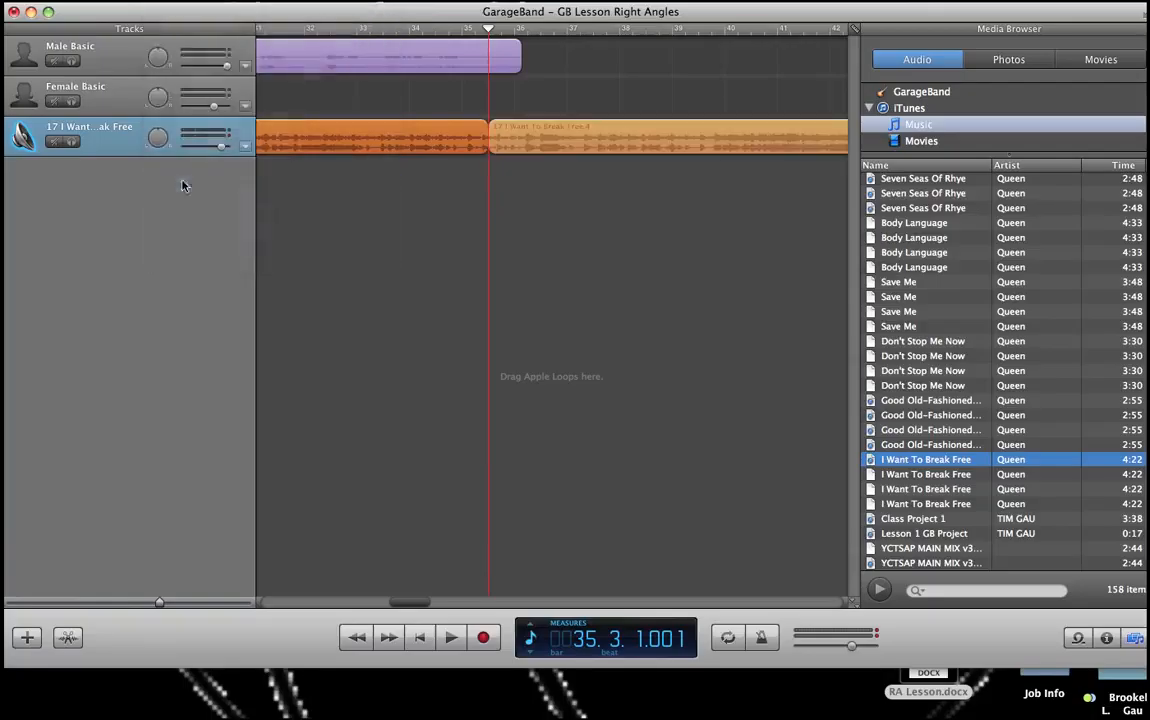
{"action": "left_click", "coordinate": [588, 141]}
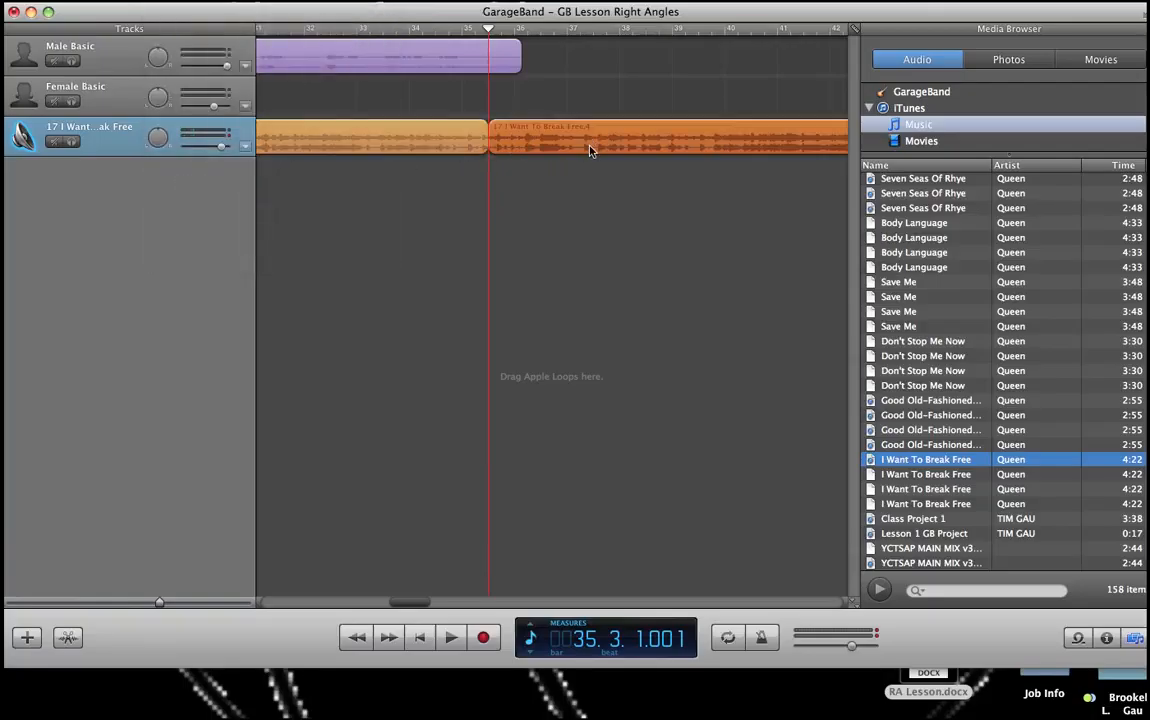
{"action": "key", "text": "Delete"}
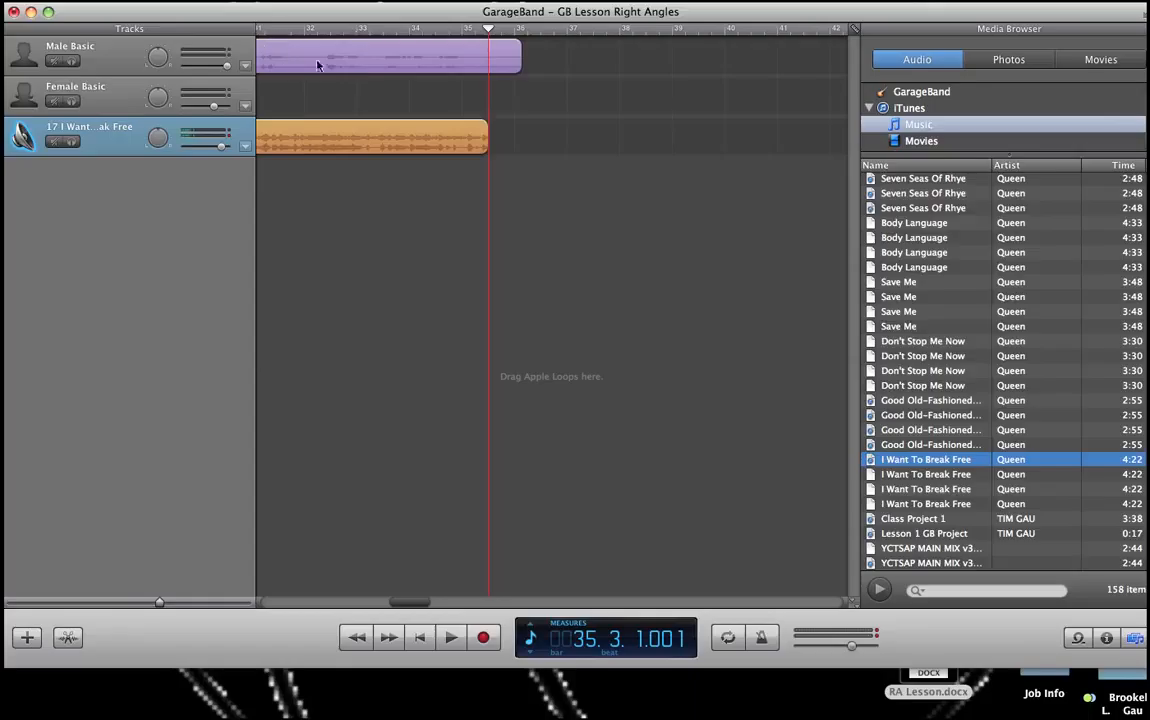
Step: Split the Male Basic narration region at bar 35, beat 3 and delete its short end piece
{"action": "left_click", "coordinate": [405, 57]}
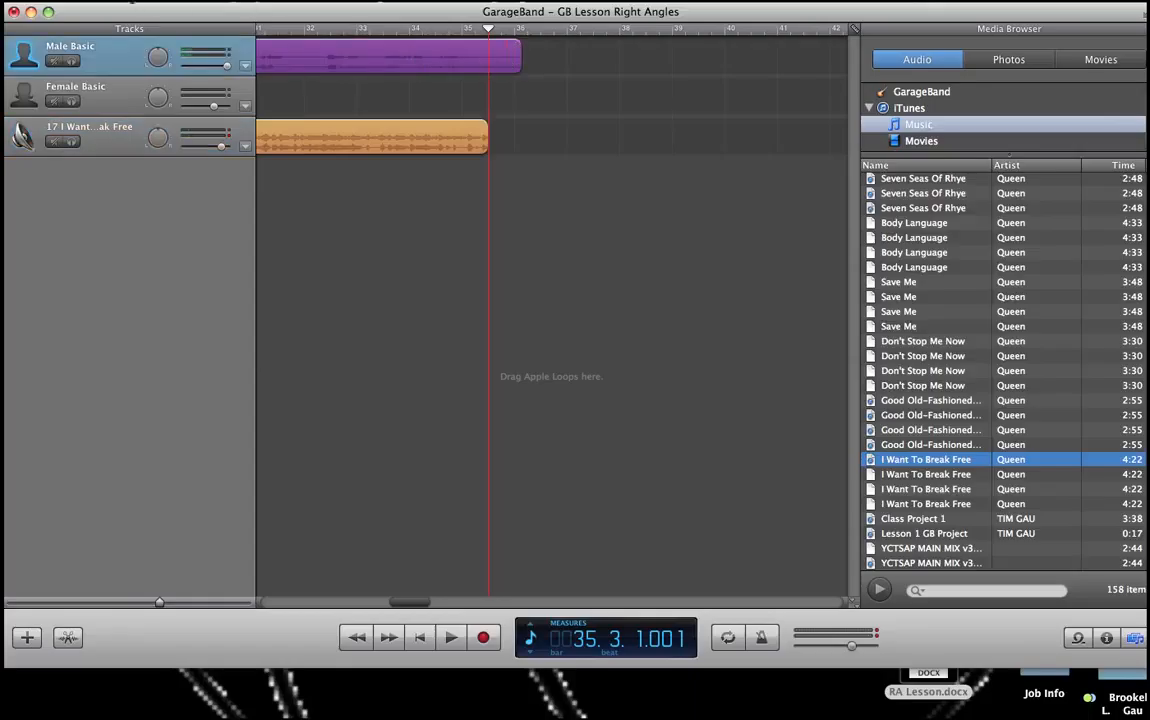
{"action": "left_click", "coordinate": [163, 1]}
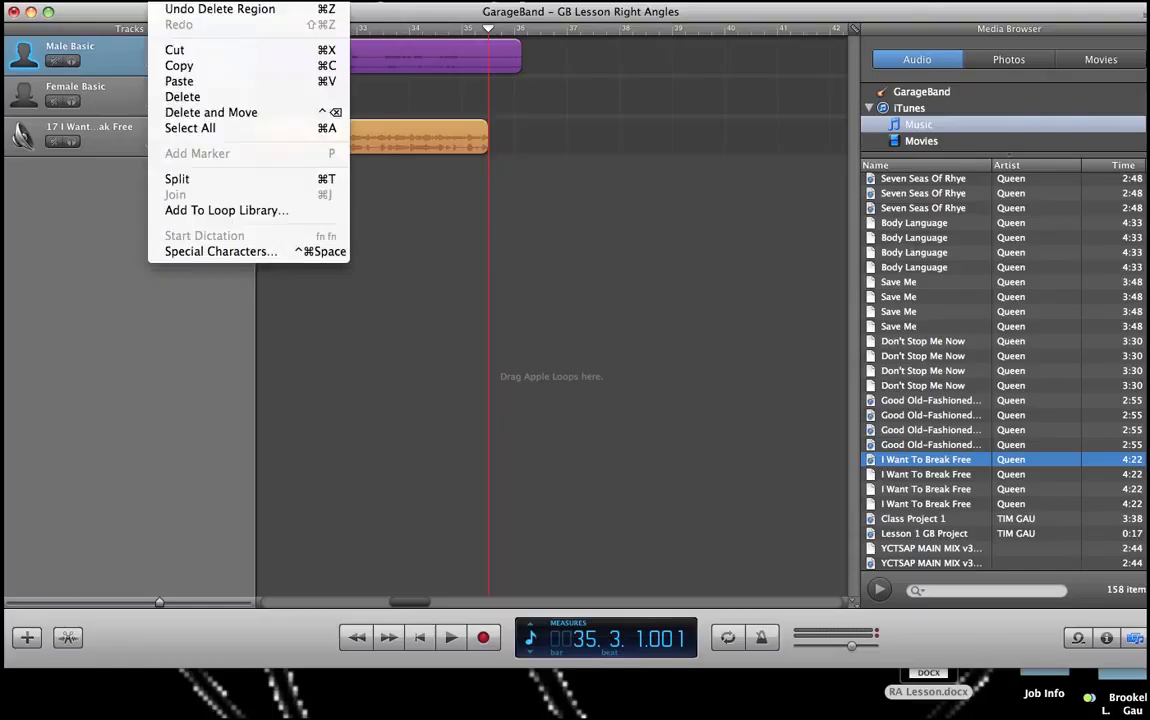
{"action": "left_click", "coordinate": [195, 180]}
{"action": "left_click", "coordinate": [504, 58]}
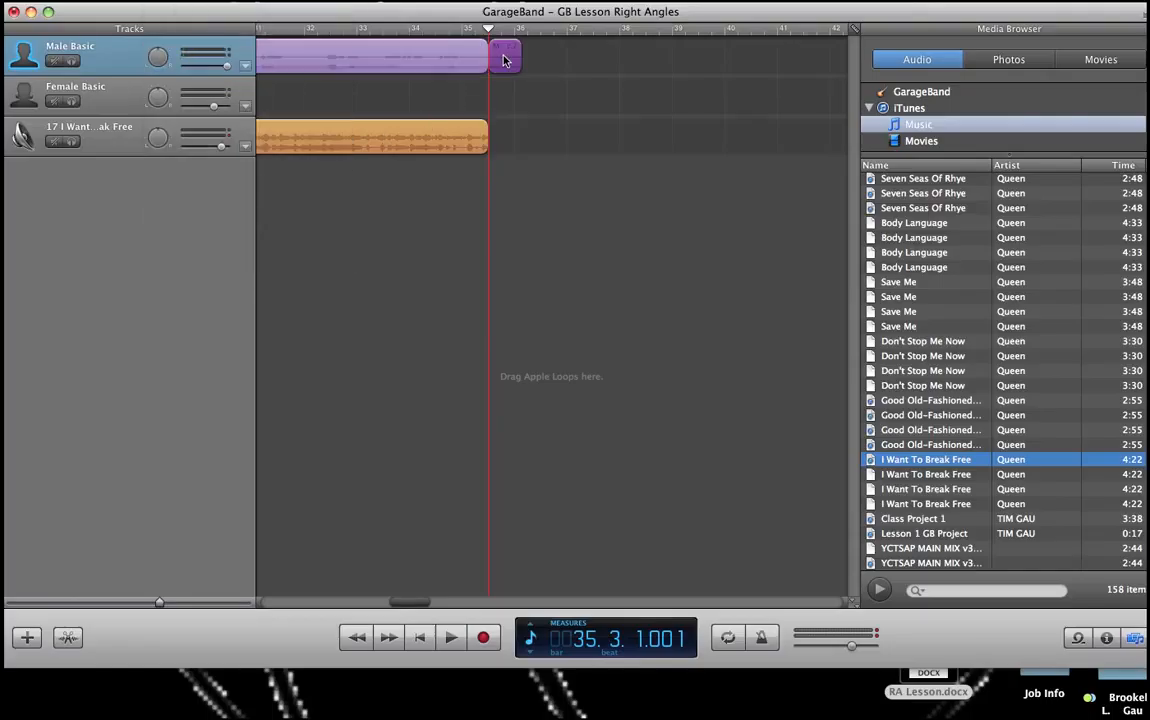
{"action": "key", "text": "Delete"}
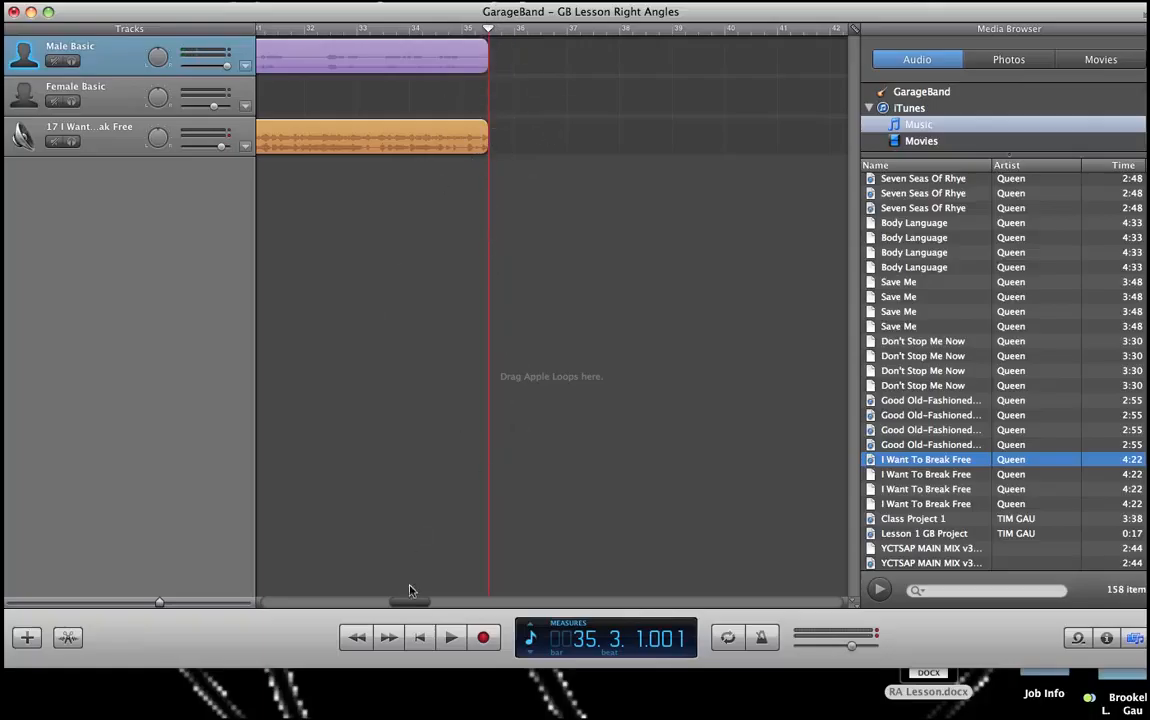
Step: Play the project from the beginning to check the narration against the song
{"action": "left_click", "coordinate": [420, 642]}
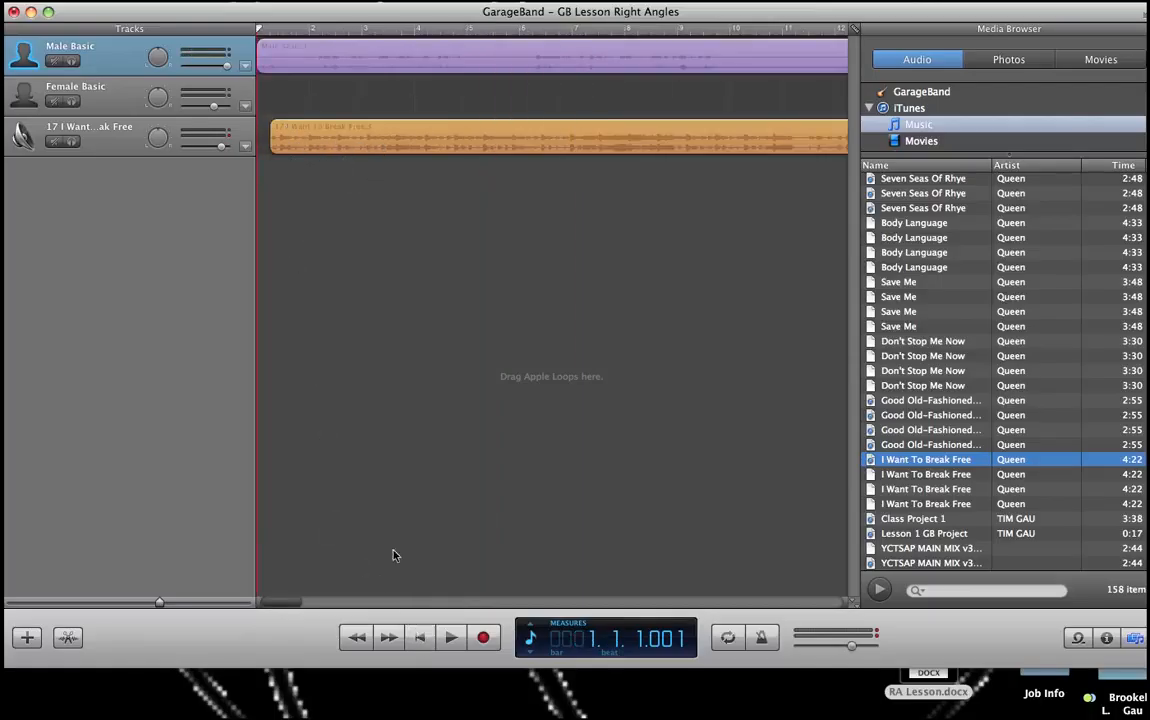
{"action": "left_click", "coordinate": [451, 640]}
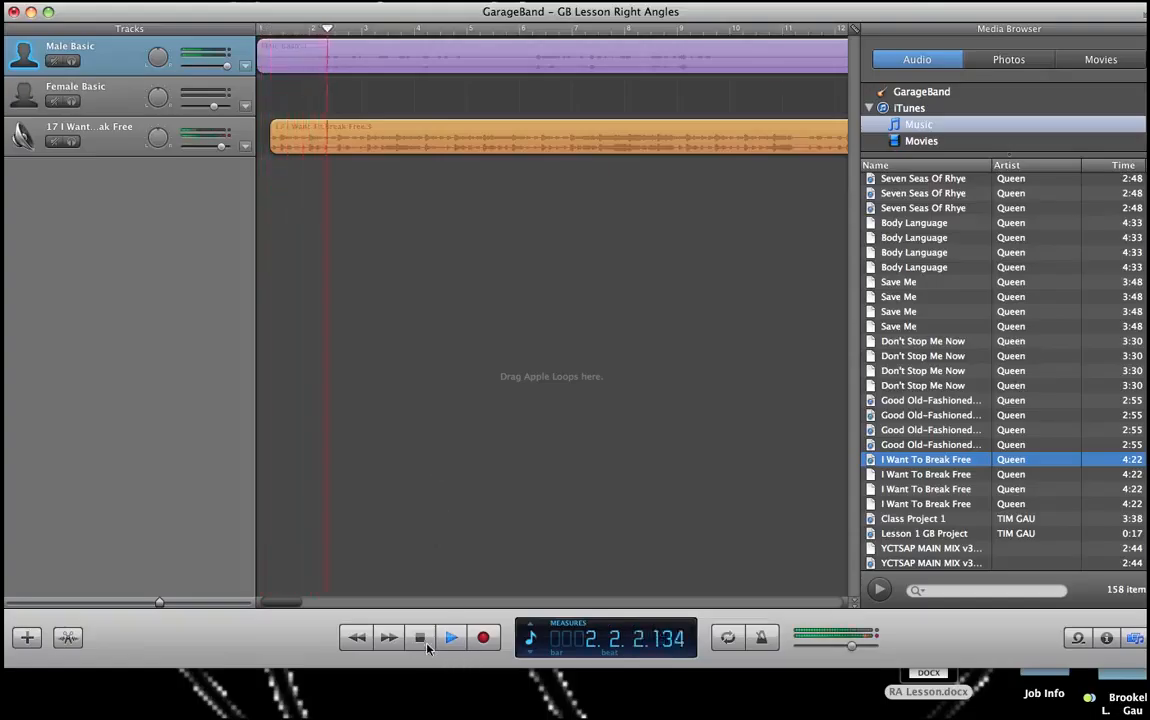
{"action": "key", "text": "space"}
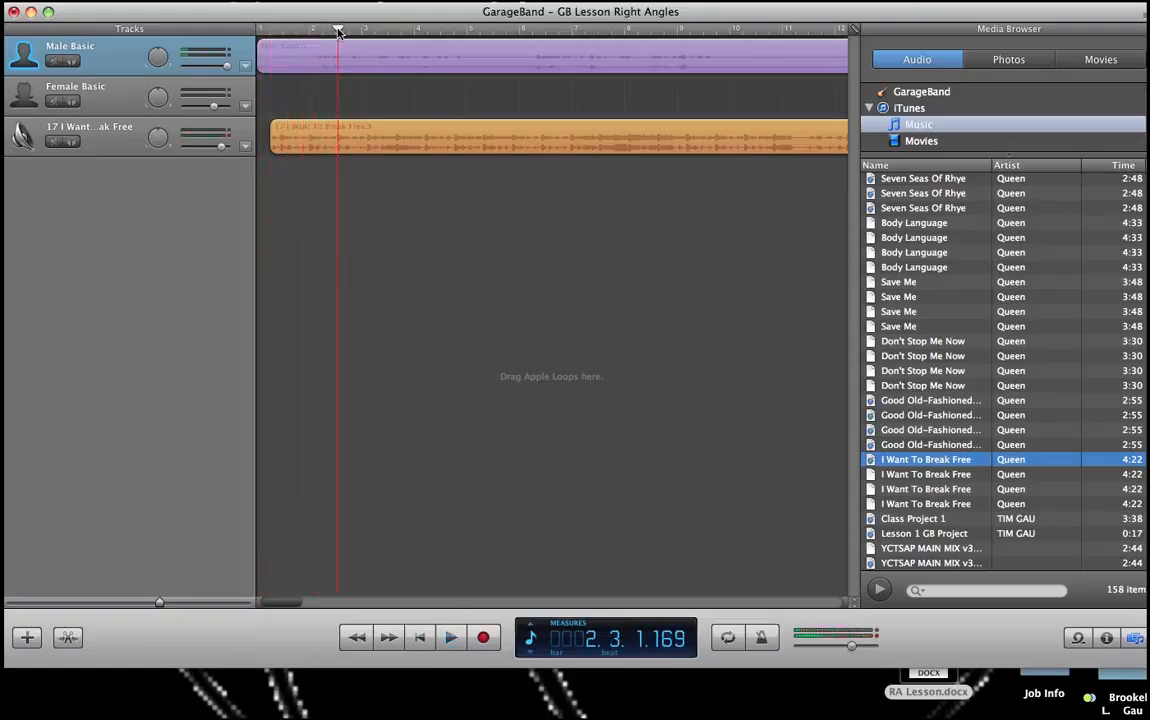
{"action": "left_click", "coordinate": [257, 23]}
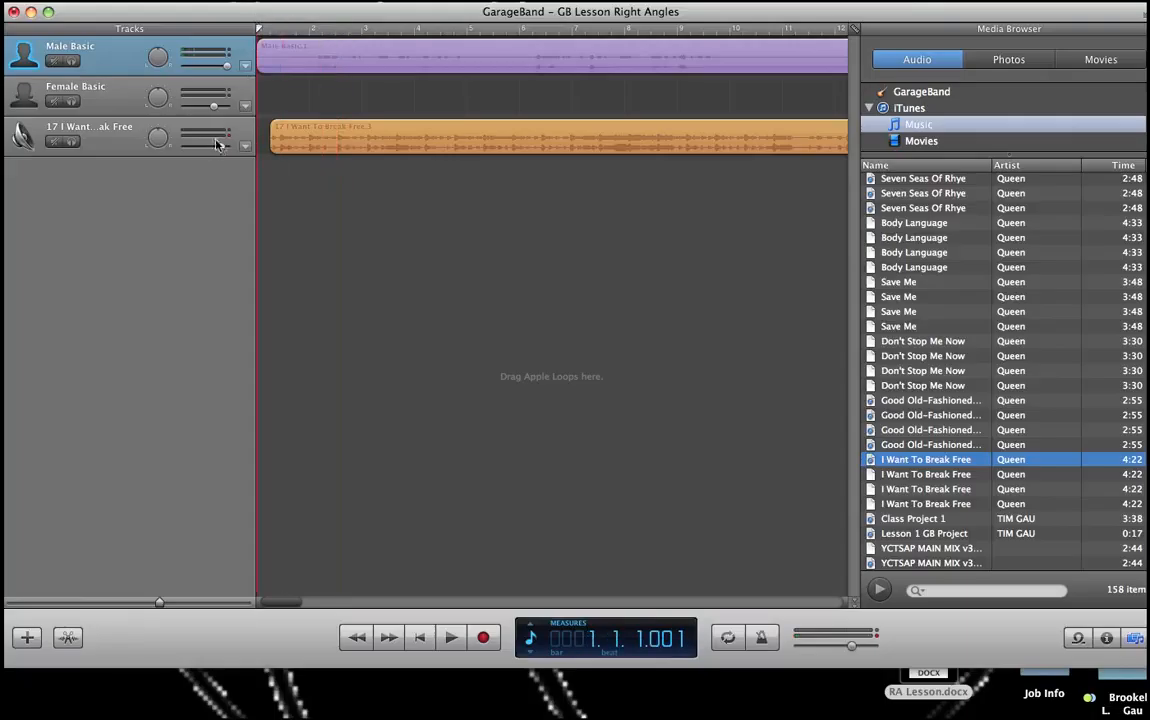
Step: Lower the I Want To Break Free track's volume while the project plays, then stop playback
{"action": "left_click", "coordinate": [118, 146]}
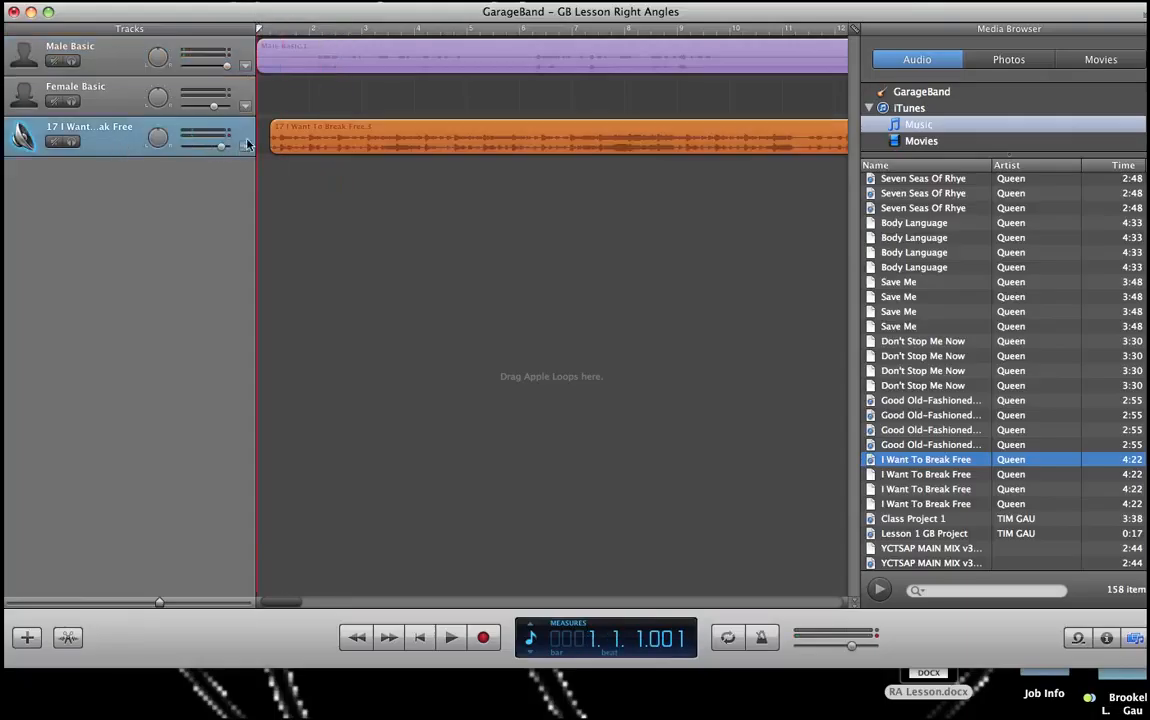
{"action": "left_click_drag", "start_coordinate": [224, 150], "coordinate": [204, 153]}
{"action": "left_click", "coordinate": [452, 638]}
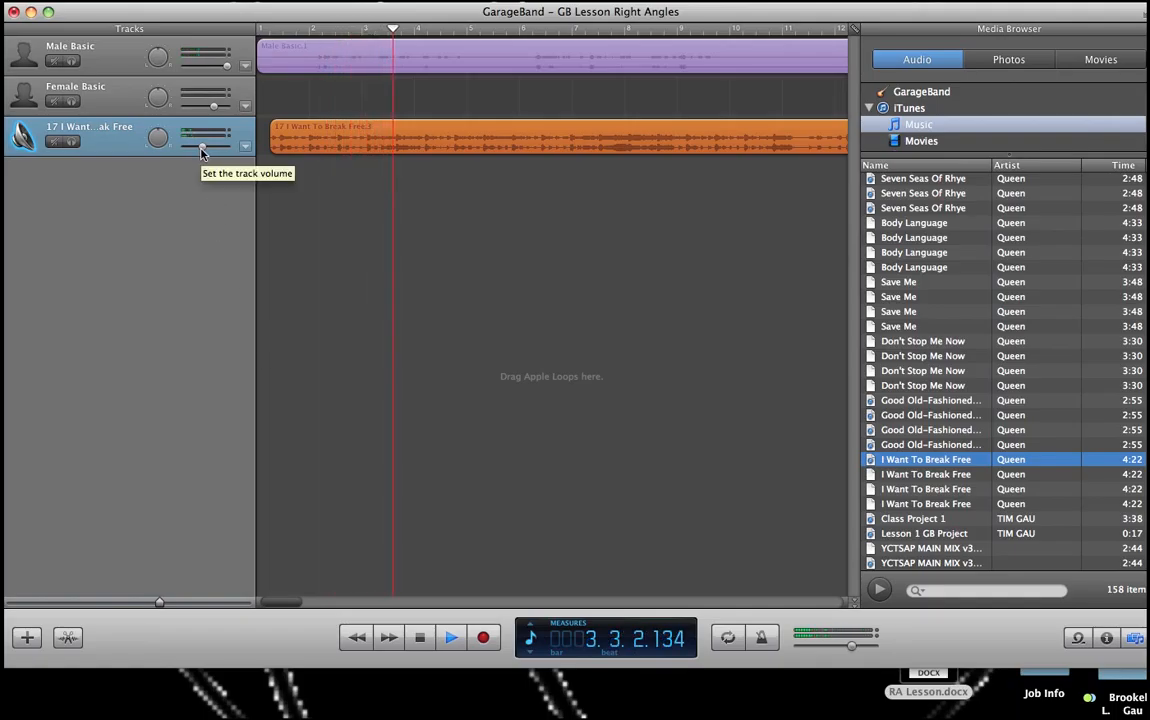
{"action": "left_click_drag", "start_coordinate": [203, 150], "coordinate": [198, 152]}
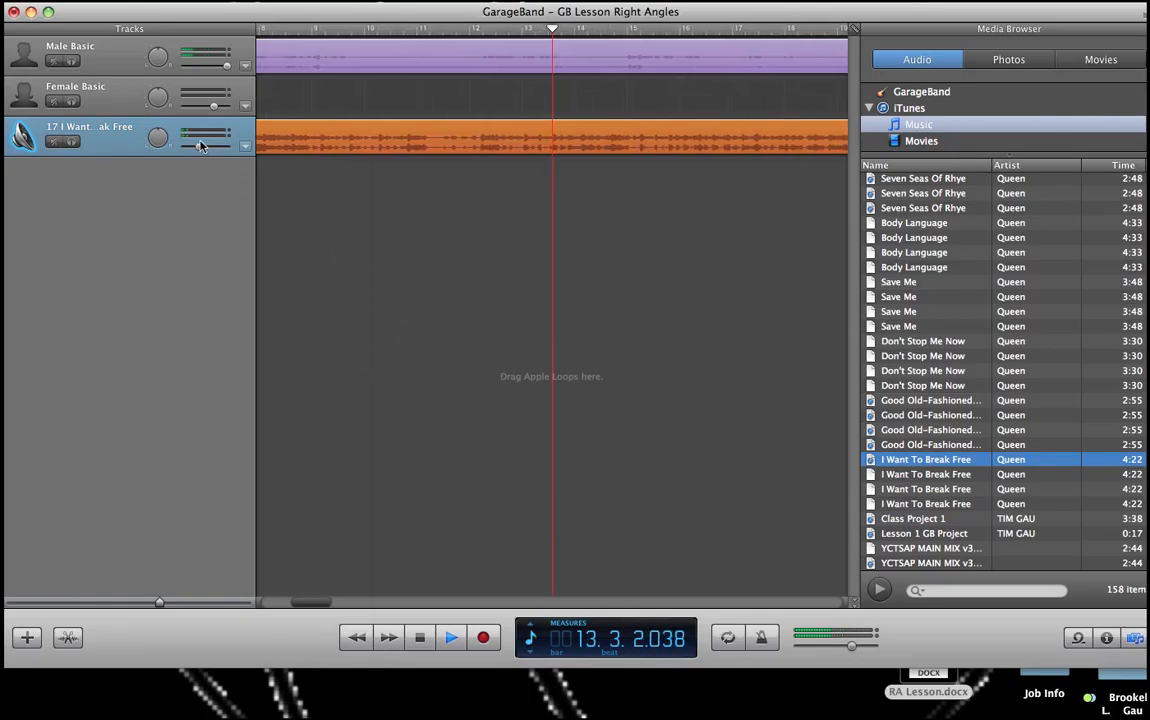
{"action": "left_click_drag", "start_coordinate": [200, 146], "coordinate": [197, 147]}
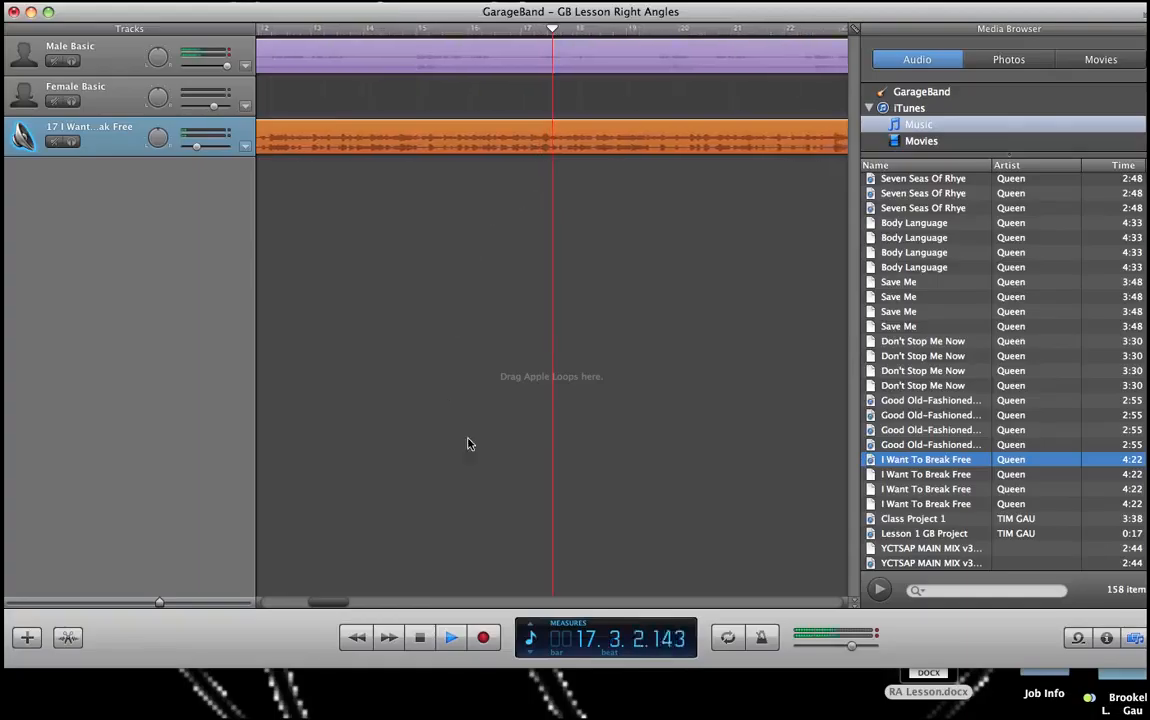
{"action": "left_click", "coordinate": [421, 639]}
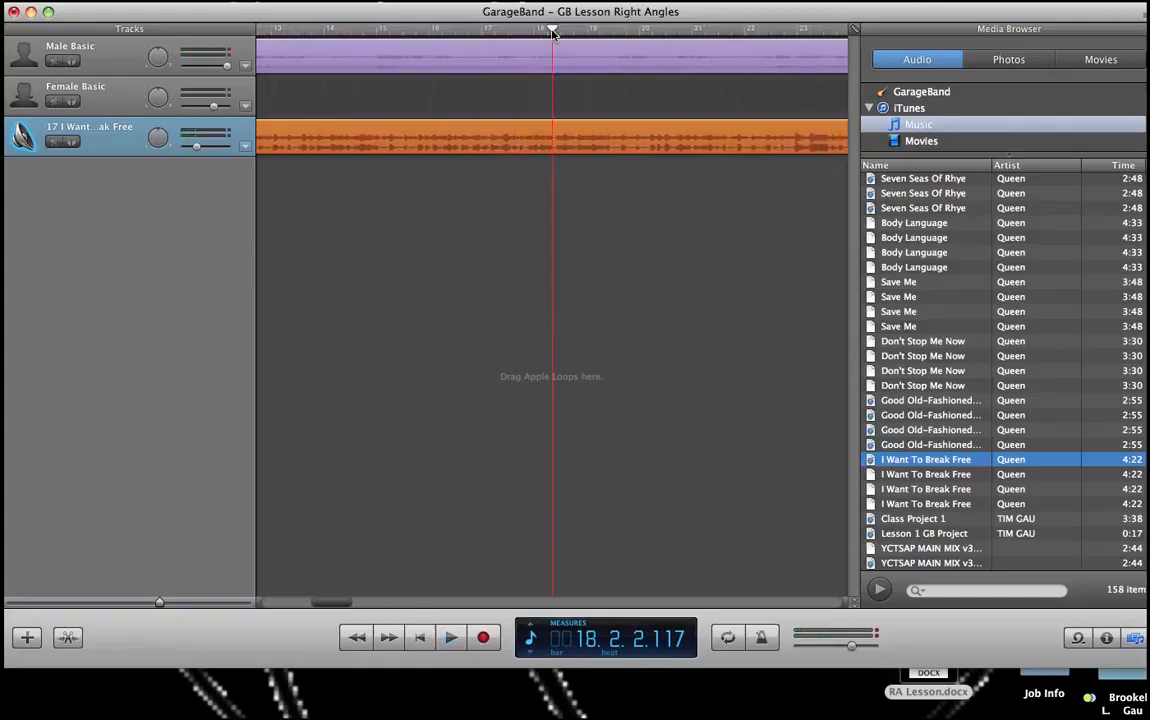
Step: Split the song region at bar 6, beat 3 and delete the part after the split
{"action": "left_click_drag", "start_coordinate": [553, 31], "coordinate": [549, 122]}
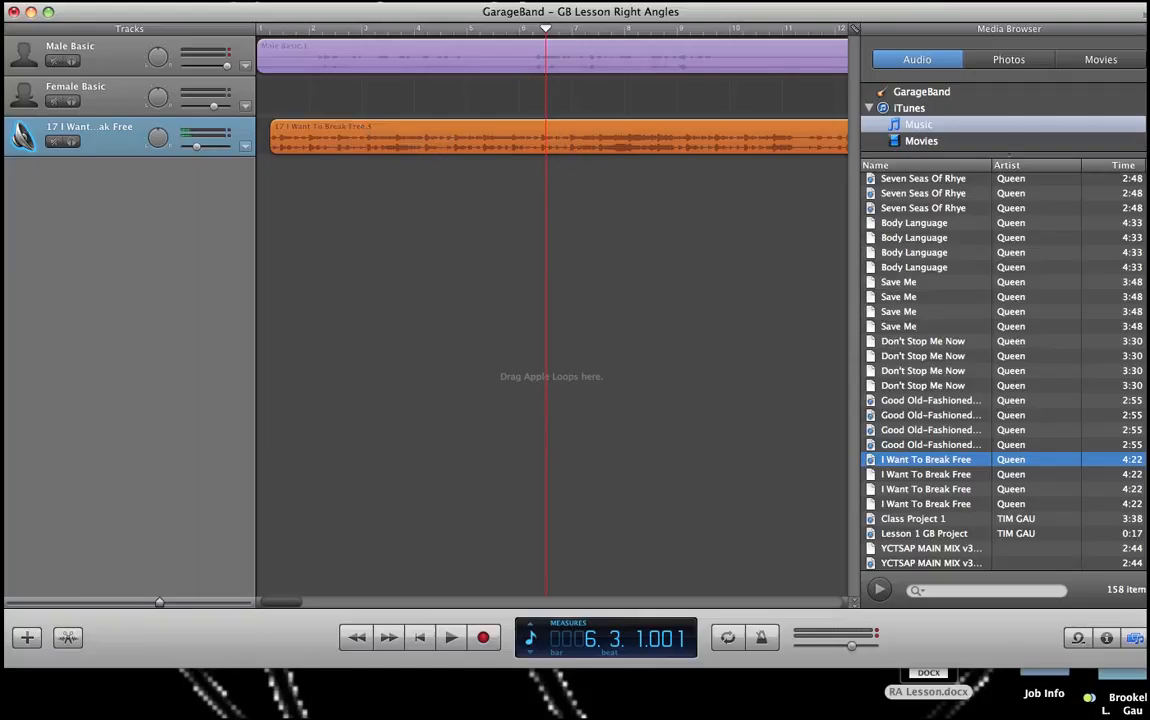
{"action": "left_click", "coordinate": [166, 180]}
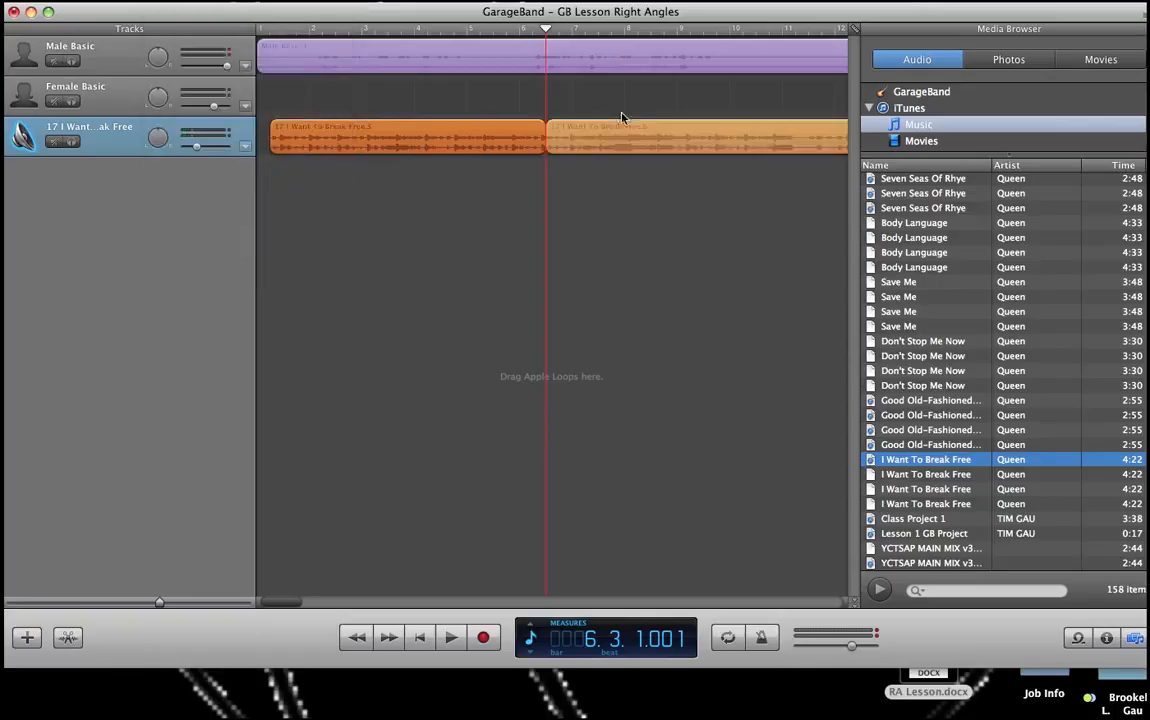
{"action": "left_click", "coordinate": [620, 124]}
{"action": "key", "text": "Delete"}
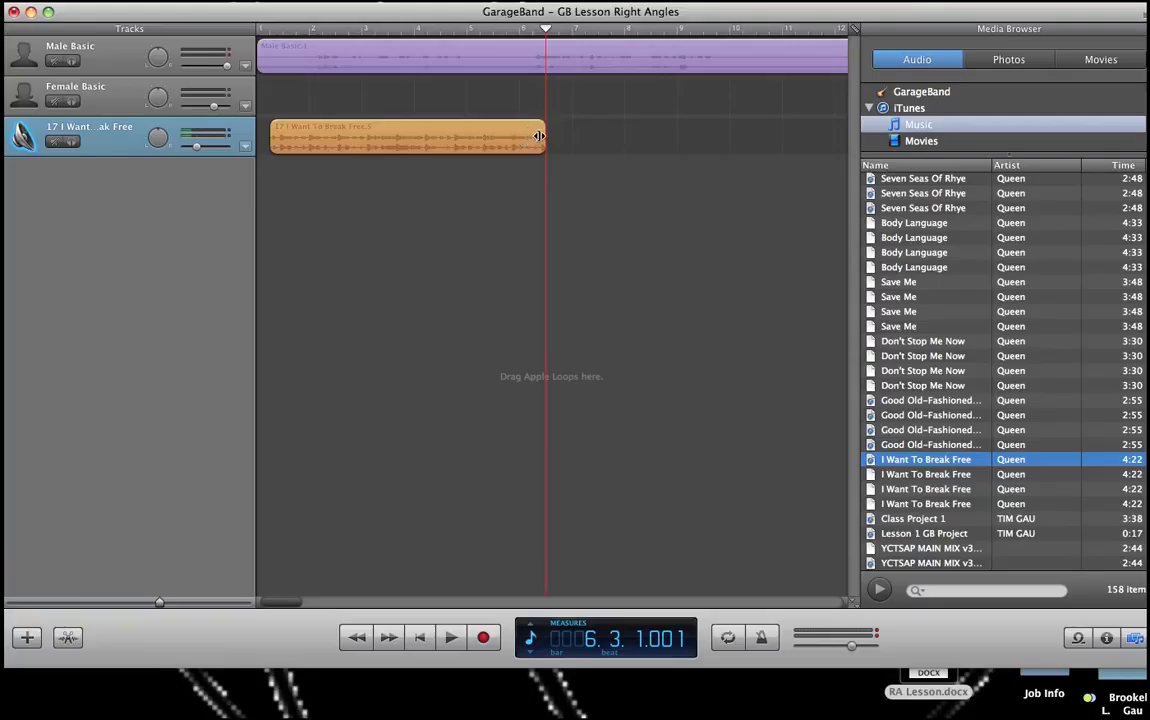
Step: Lengthen the song region so it ends with the narration, and play the project back
{"action": "left_click_drag", "start_coordinate": [539, 136], "coordinate": [696, 109]}
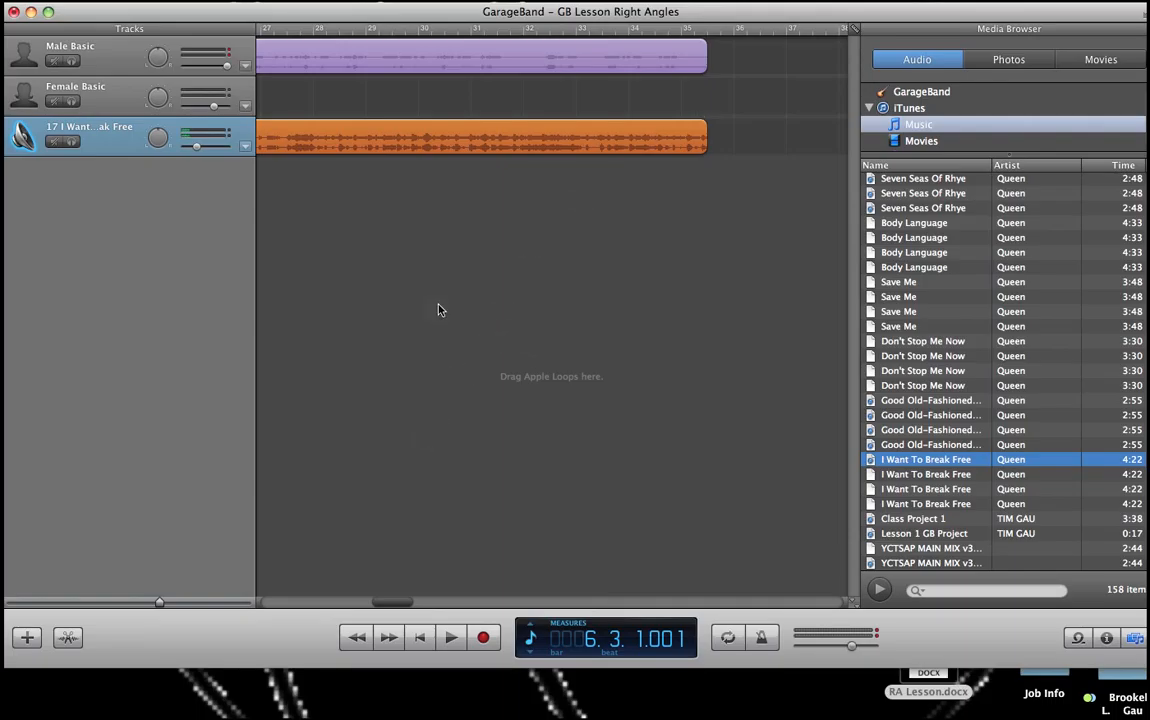
{"action": "left_click", "coordinate": [450, 638]}
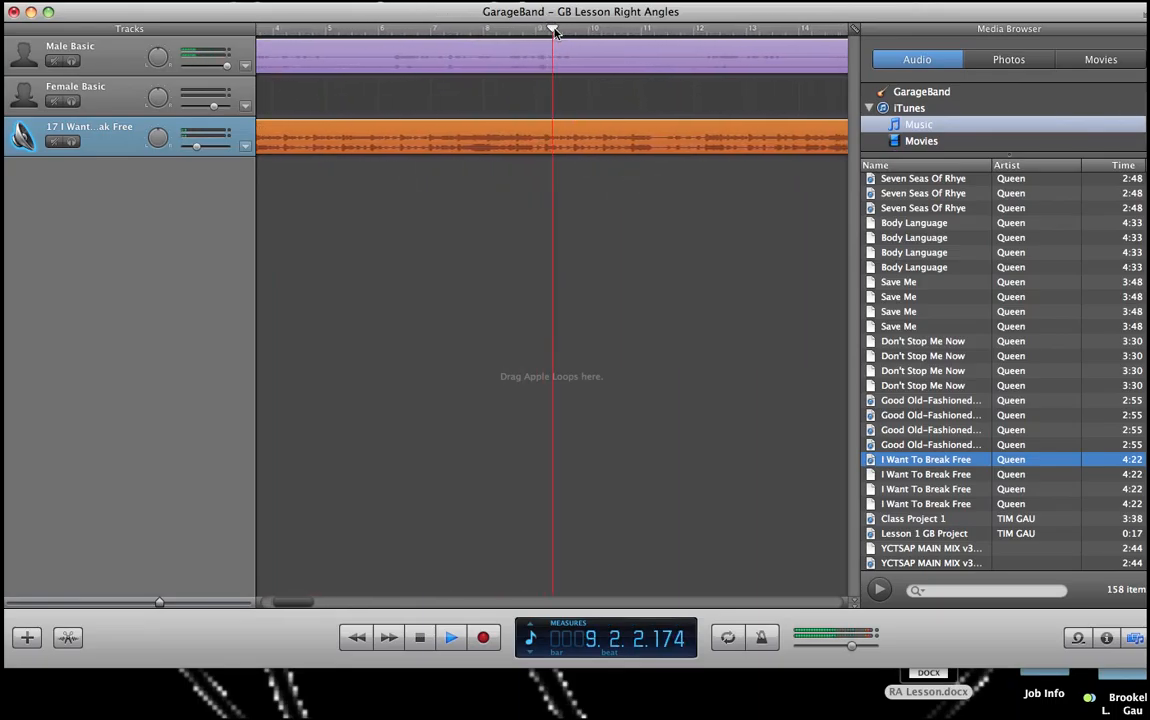
Step: Split the song region again at bar 6, beat 4 and delete the part after the split
{"action": "left_click_drag", "start_coordinate": [556, 33], "coordinate": [855, 74]}
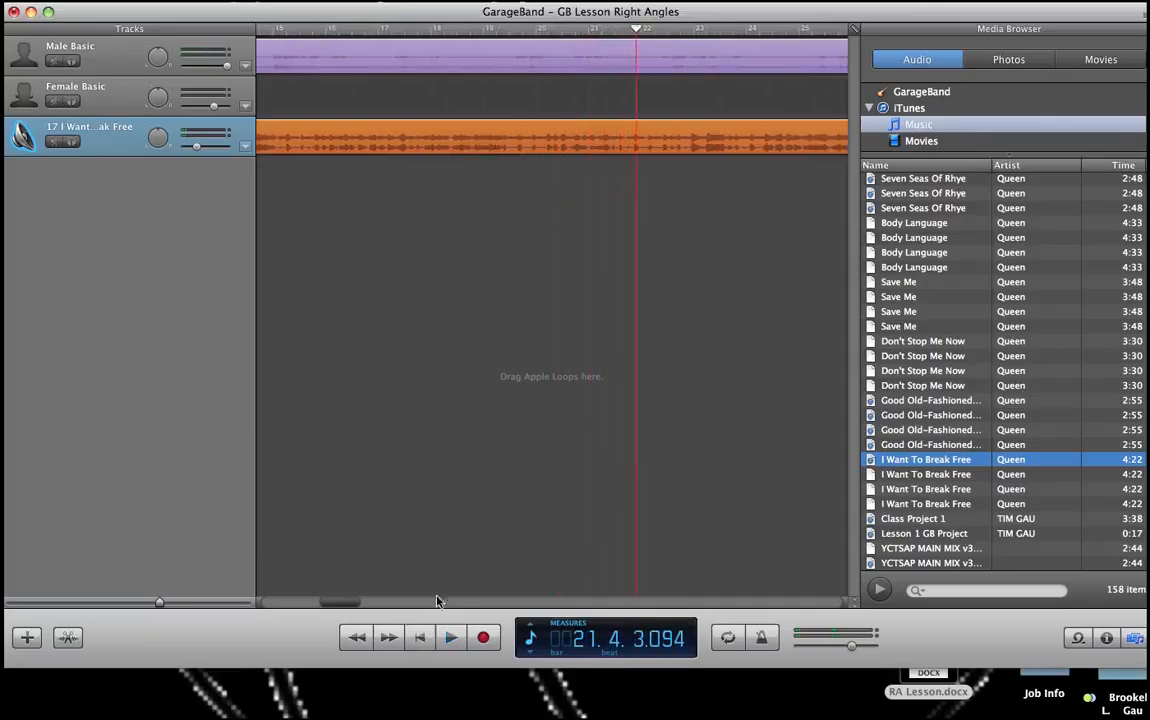
{"action": "left_click_drag", "start_coordinate": [637, 32], "coordinate": [560, 80]}
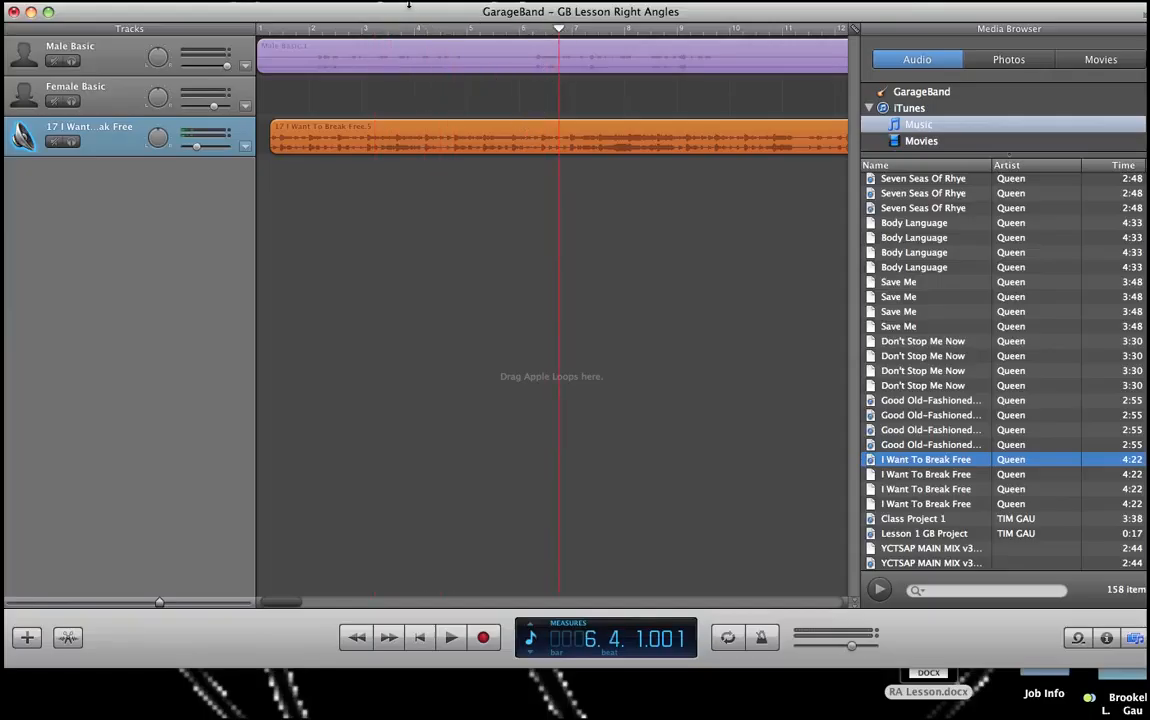
{"action": "left_click", "coordinate": [160, 2]}
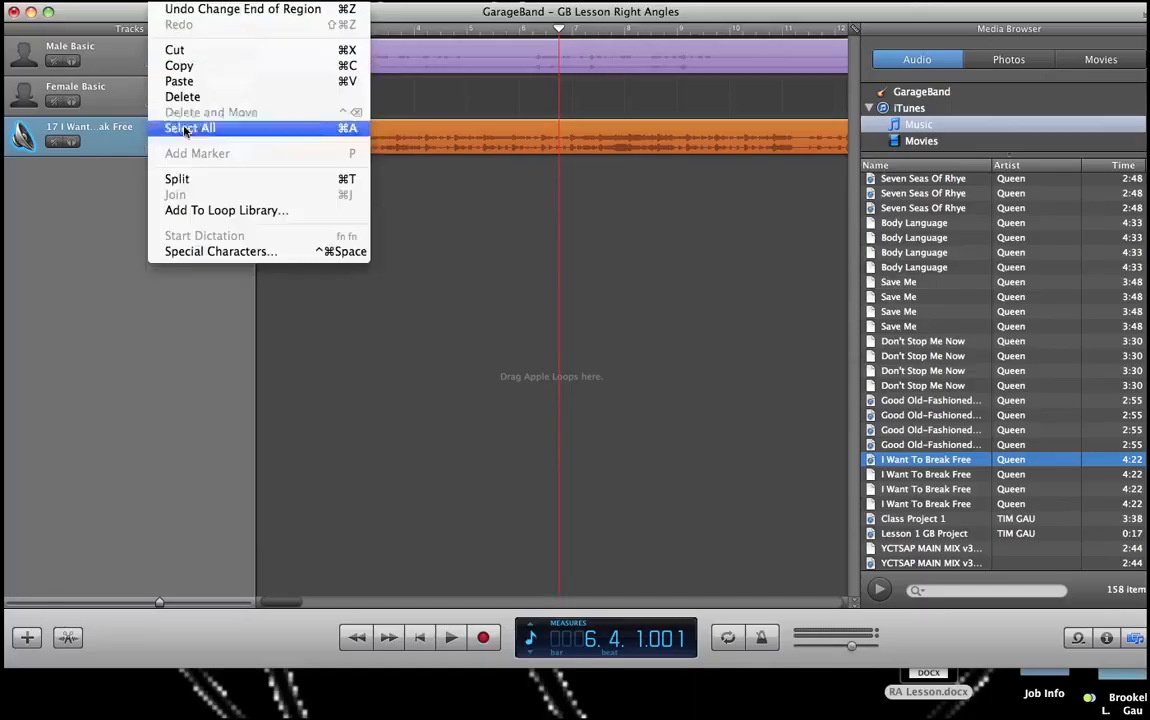
{"action": "left_click", "coordinate": [190, 178]}
{"action": "left_click", "coordinate": [618, 144]}
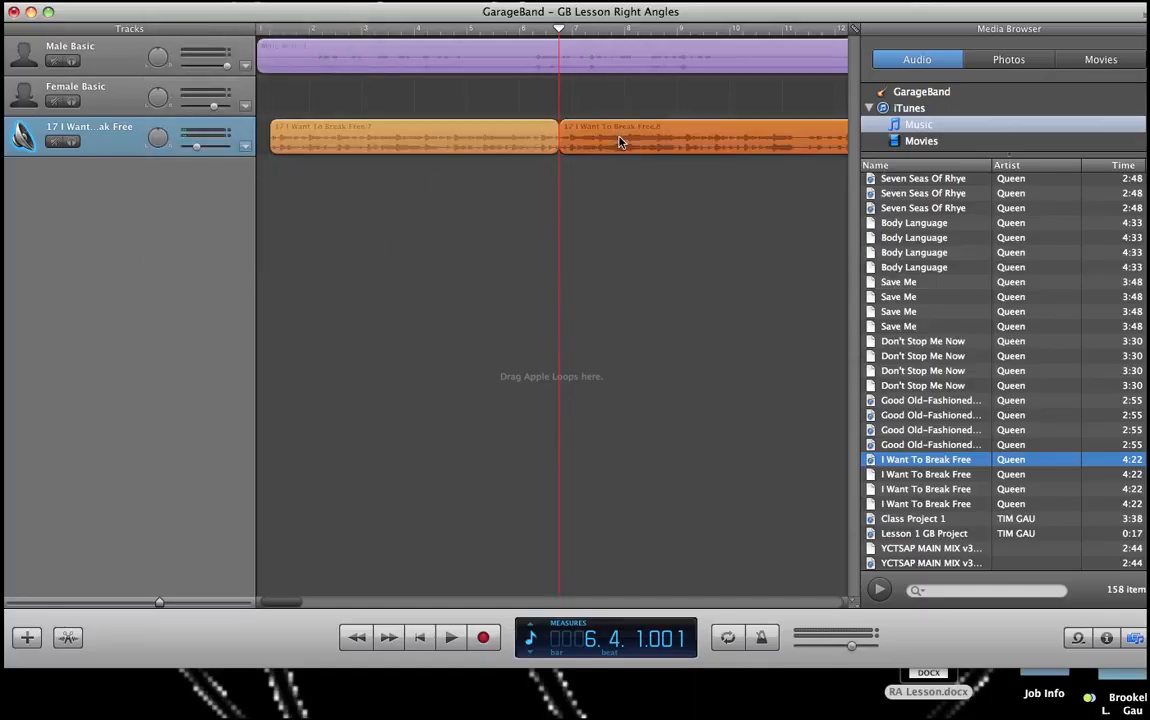
{"action": "key", "text": "Delete"}
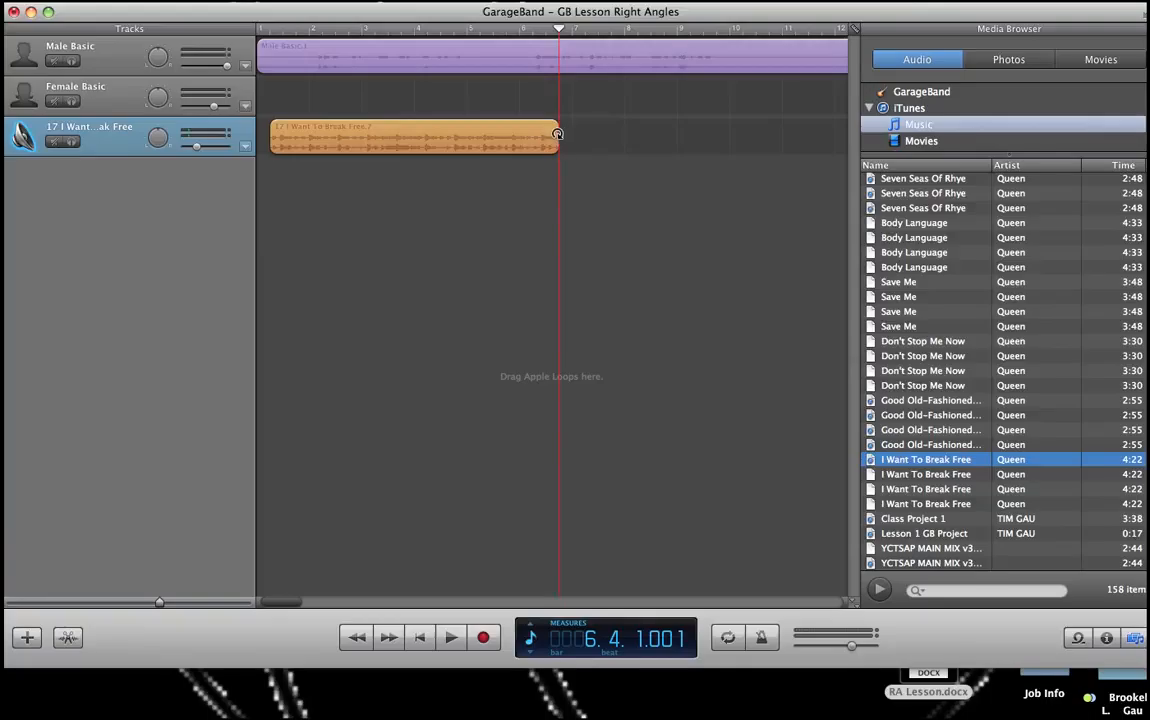
Step: Loop the trimmed song region so it repeats to the end of the narration
{"action": "left_click_drag", "start_coordinate": [557, 133], "coordinate": [608, 129]}
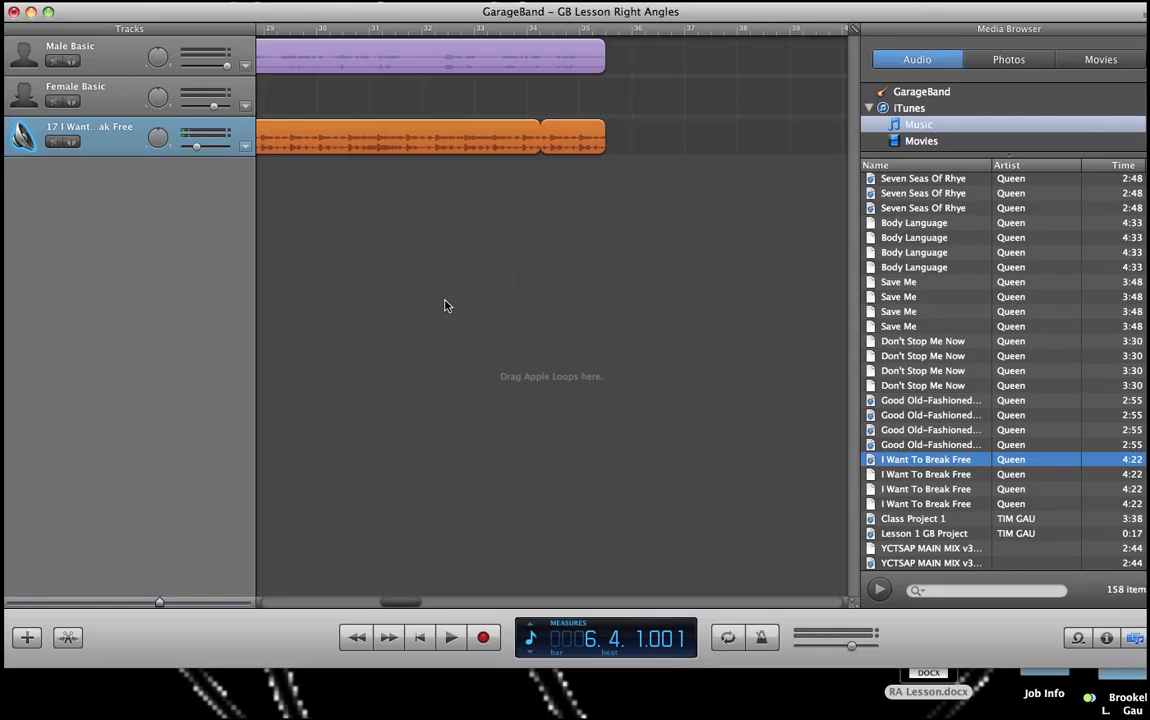
{"action": "scroll", "coordinate": [366, 292], "scroll_direction": "left", "scroll_amount": 10}
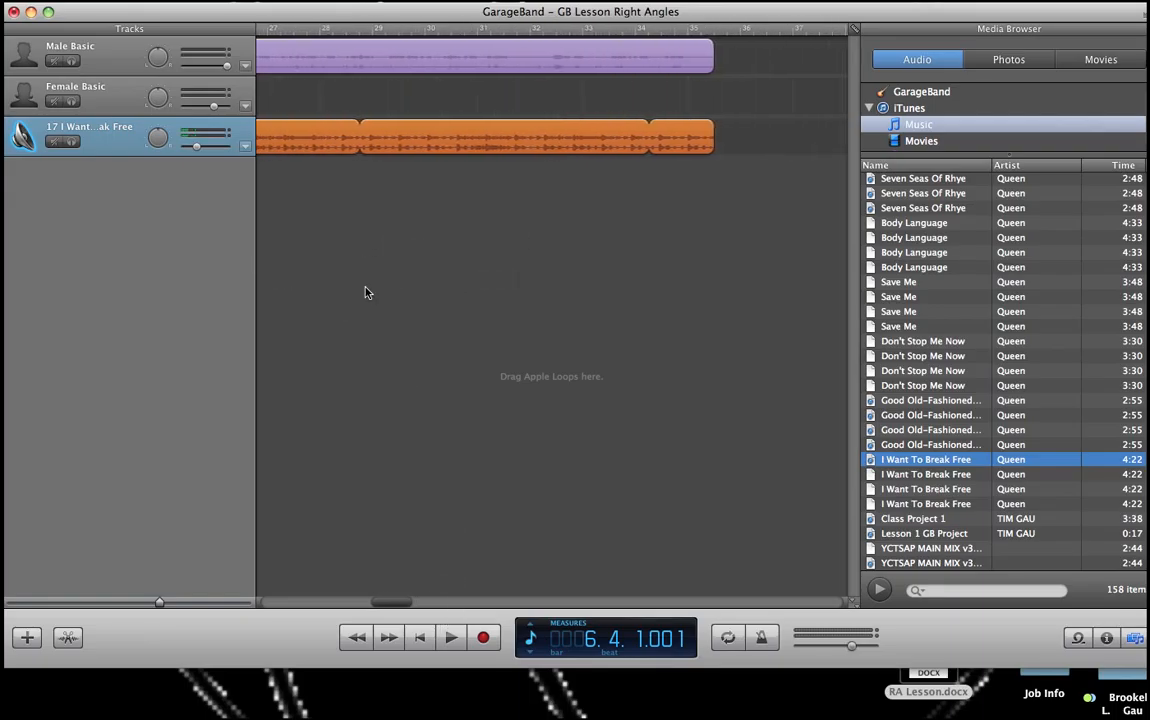
{"action": "scroll", "coordinate": [366, 292], "scroll_direction": "left", "scroll_amount": 8}
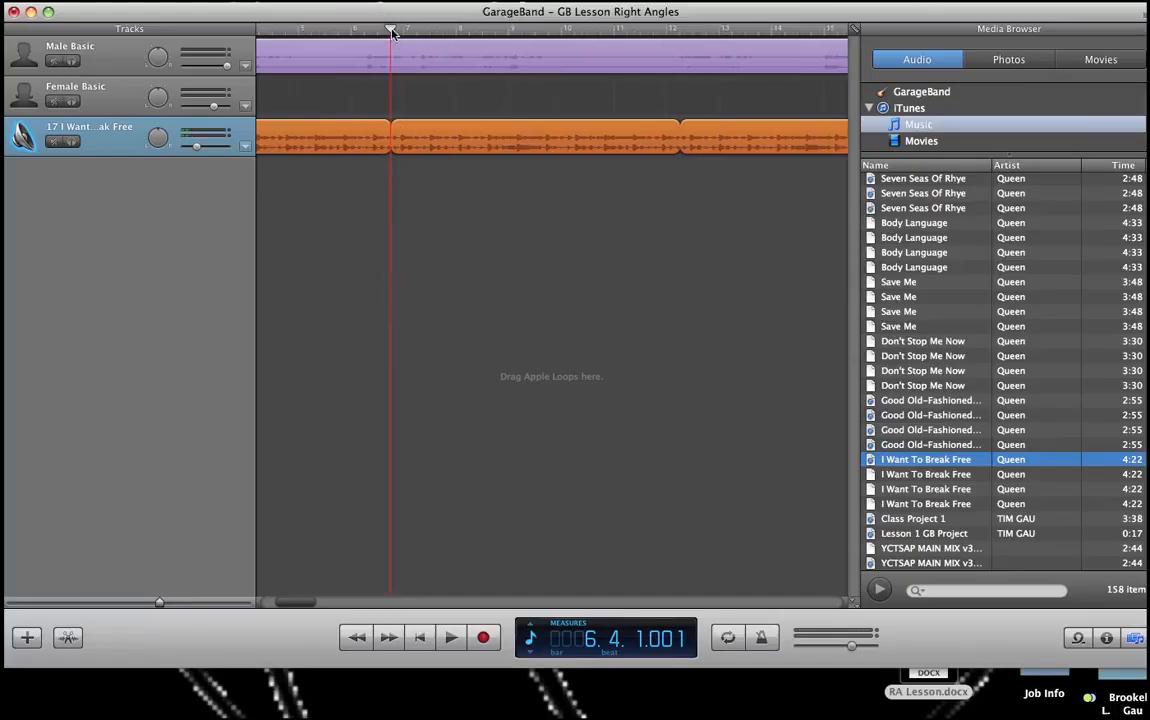
Step: Play the project from bar 15 to check the ending, then stop and return to the start
{"action": "left_click_drag", "start_coordinate": [393, 32], "coordinate": [825, 52]}
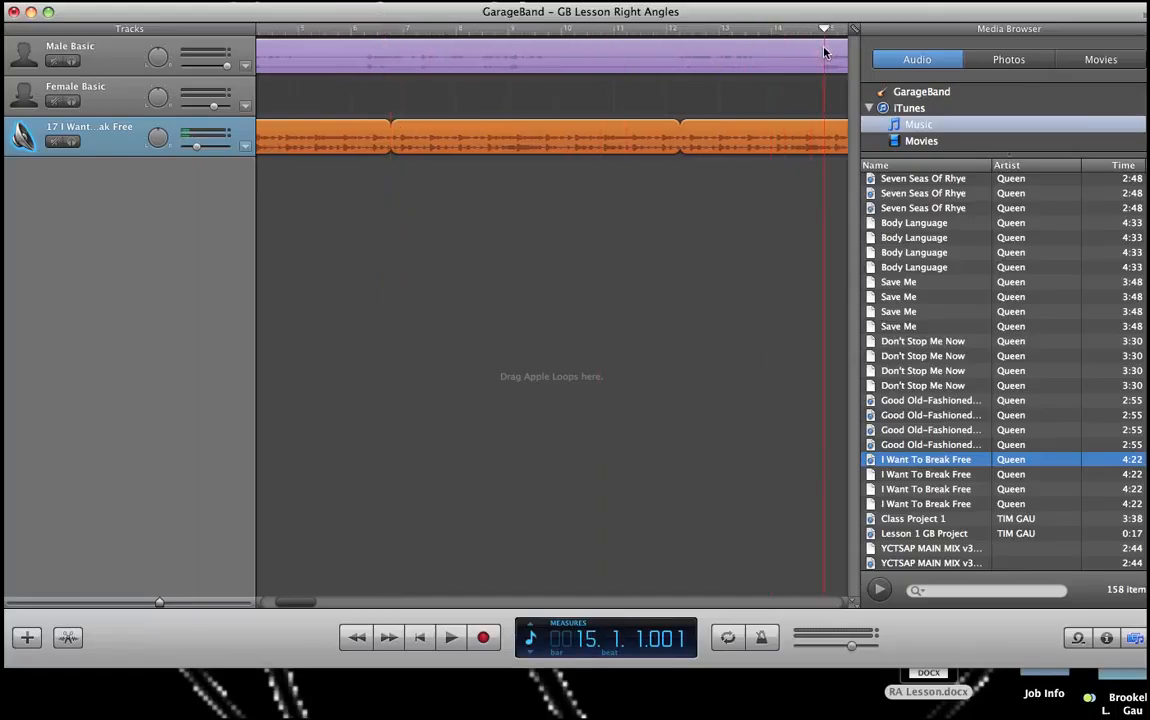
{"action": "left_click", "coordinate": [451, 636]}
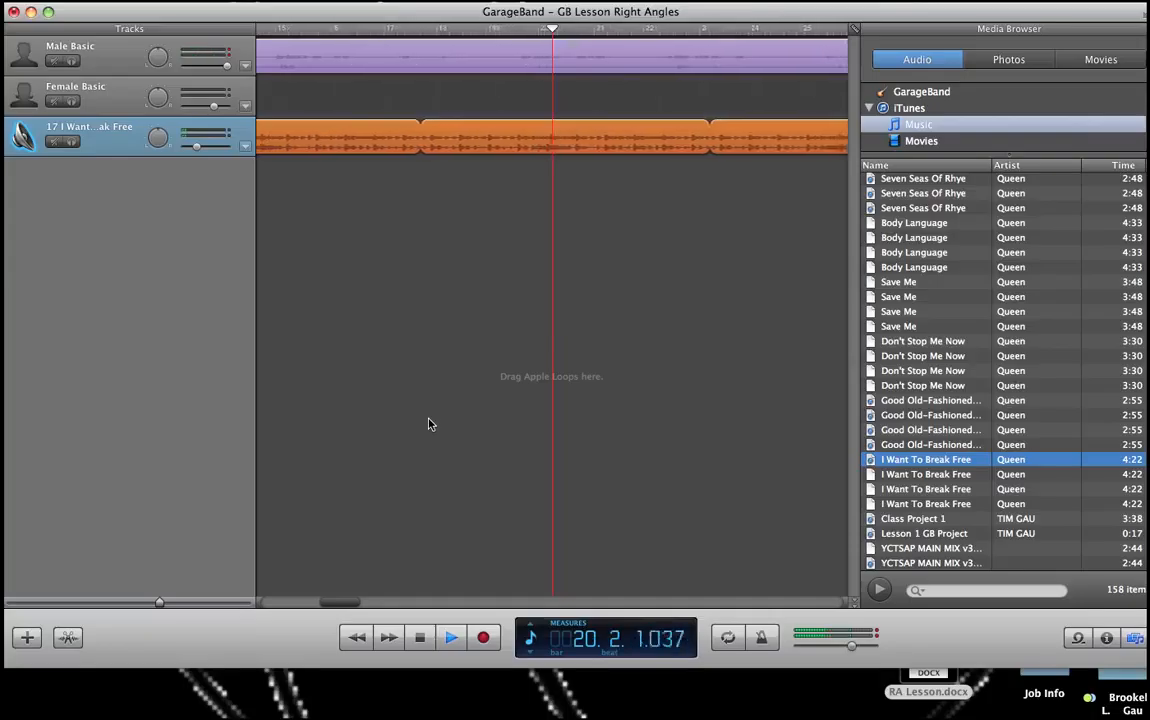
{"action": "left_click", "coordinate": [421, 638]}
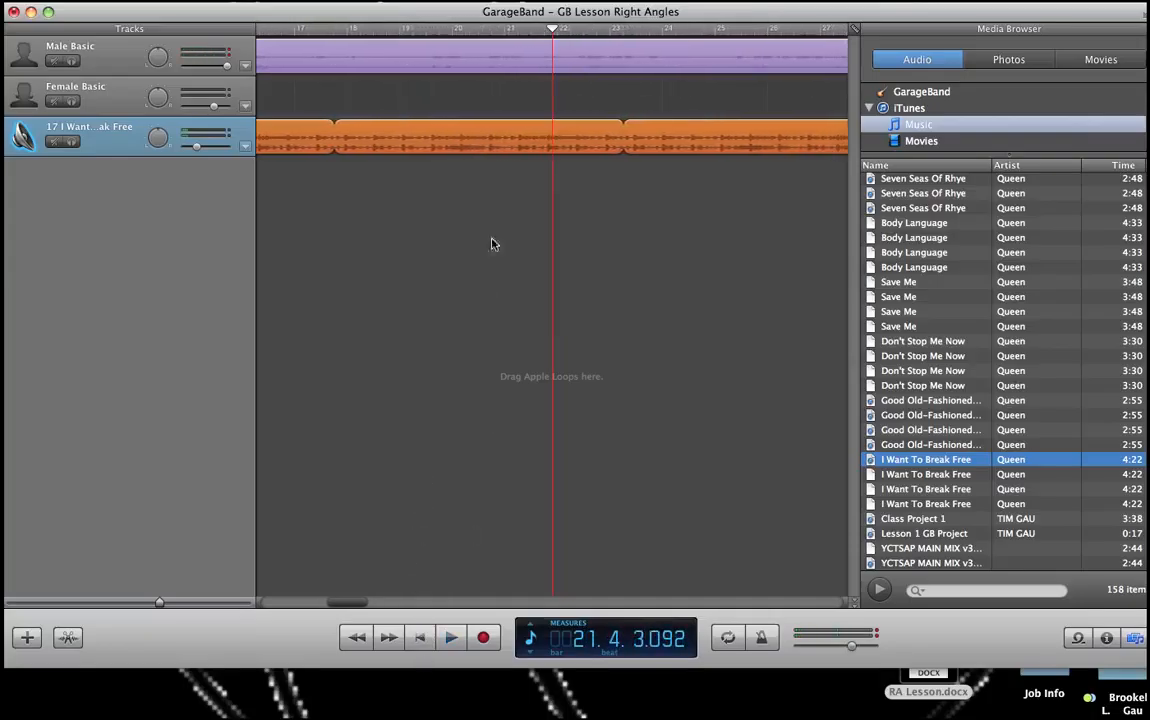
{"action": "left_click", "coordinate": [420, 638]}
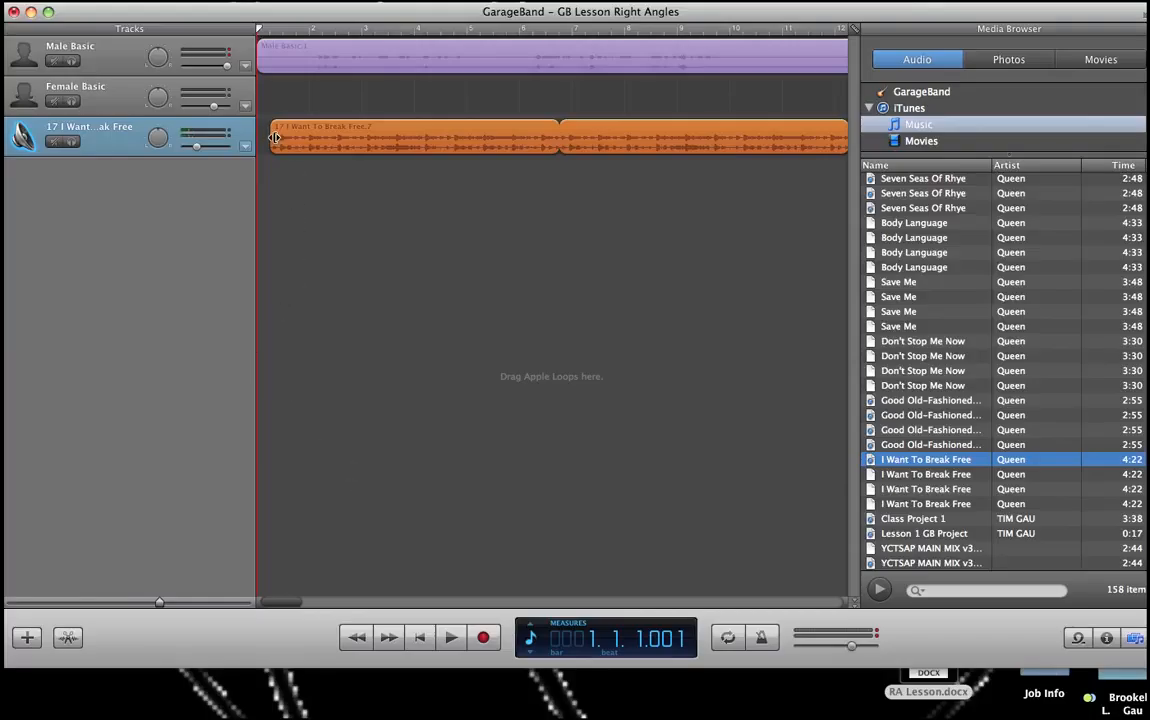
Step: Extend the song region's start back to the beginning of the project
{"action": "left_click_drag", "start_coordinate": [274, 137], "coordinate": [263, 137]}
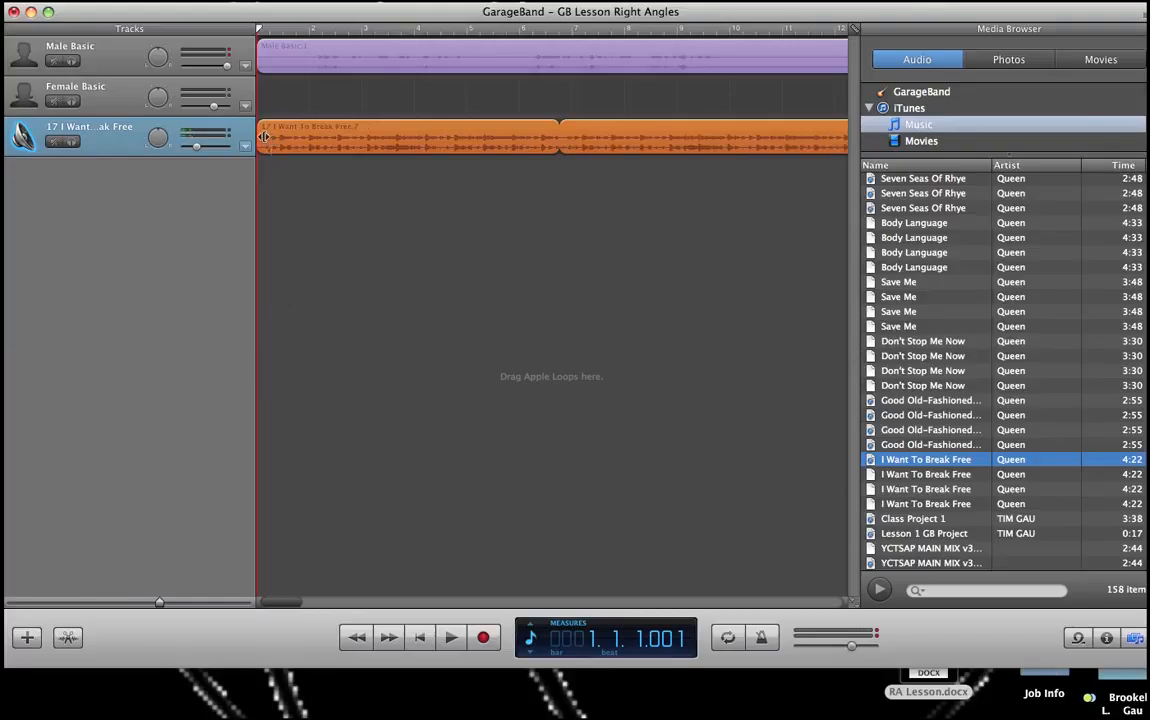
{"action": "left_click", "coordinate": [368, 231]}
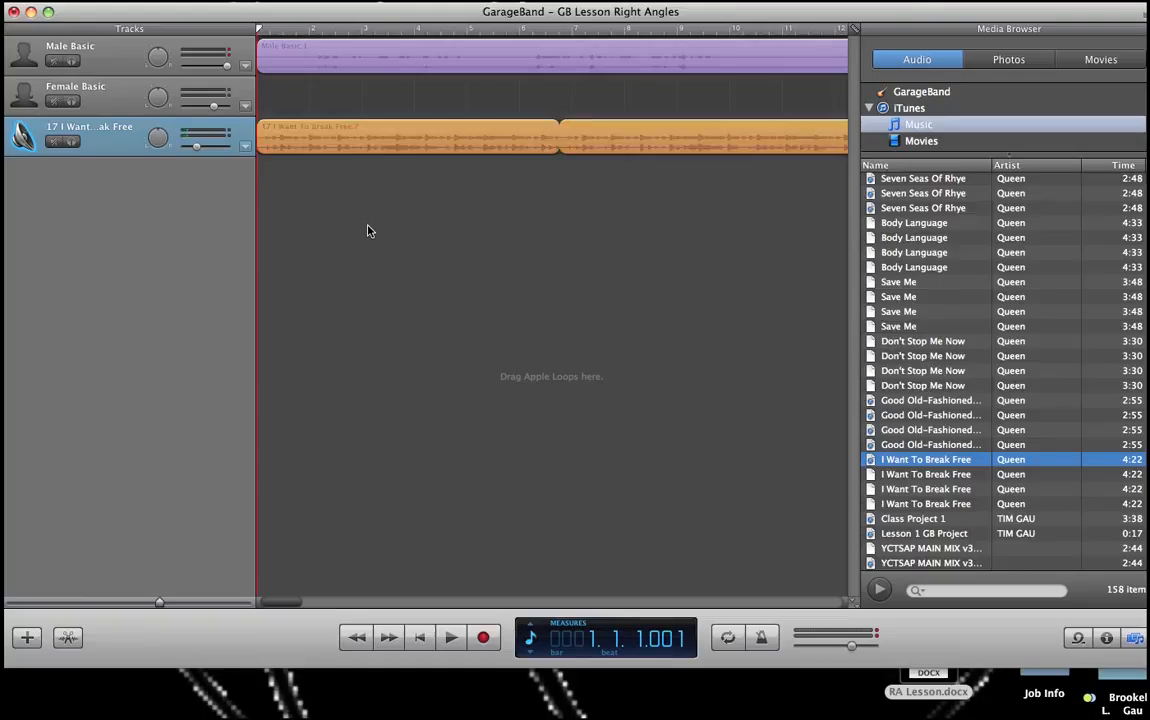
Step: Save the project as GB Lesson Right Angles 1 on the Desktop
{"action": "left_click", "coordinate": [128, 1]}
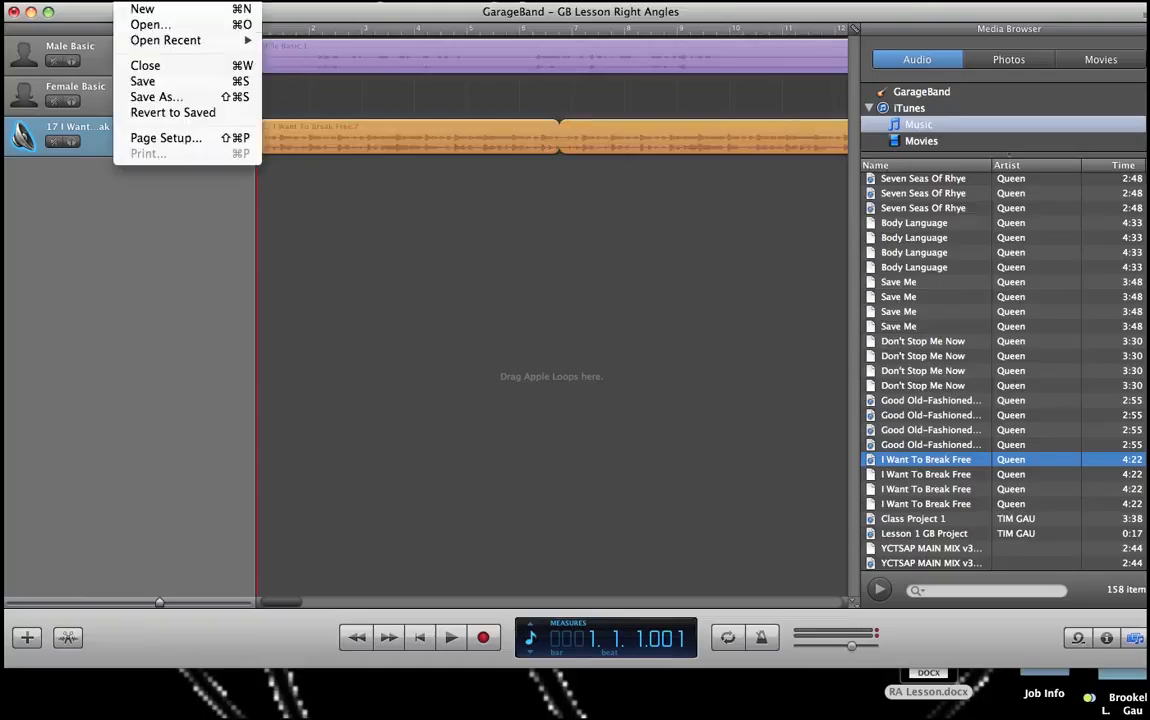
{"action": "left_click", "coordinate": [146, 98]}
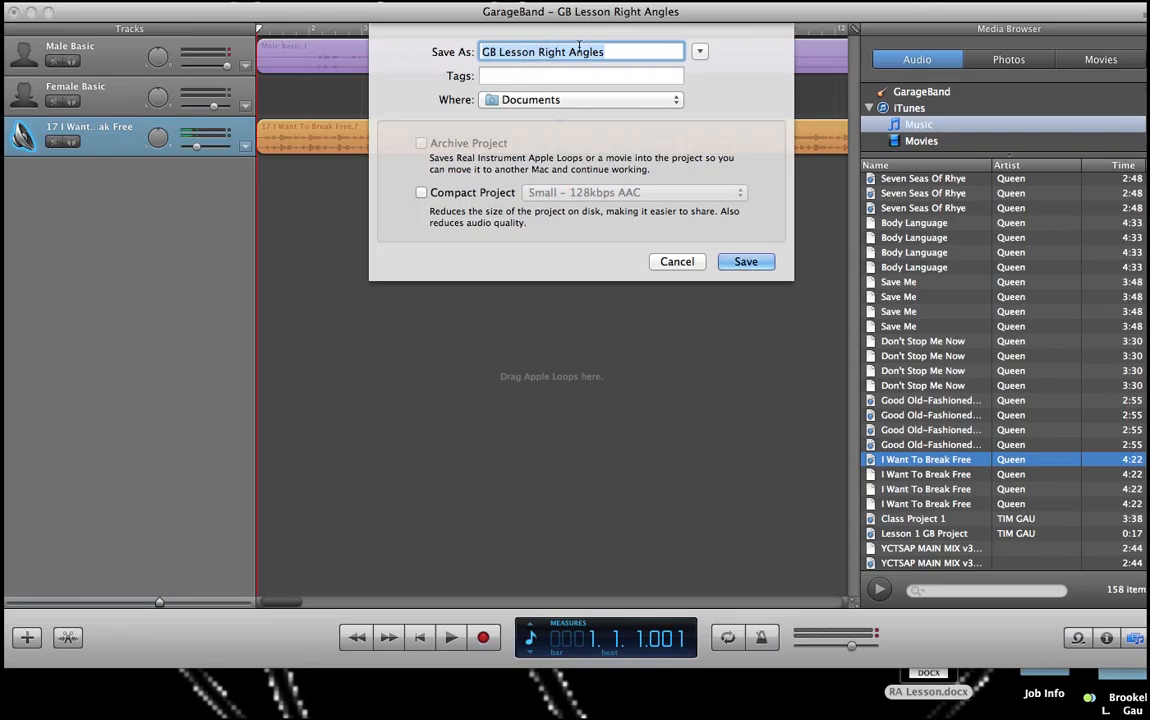
{"action": "left_click", "coordinate": [609, 53]}
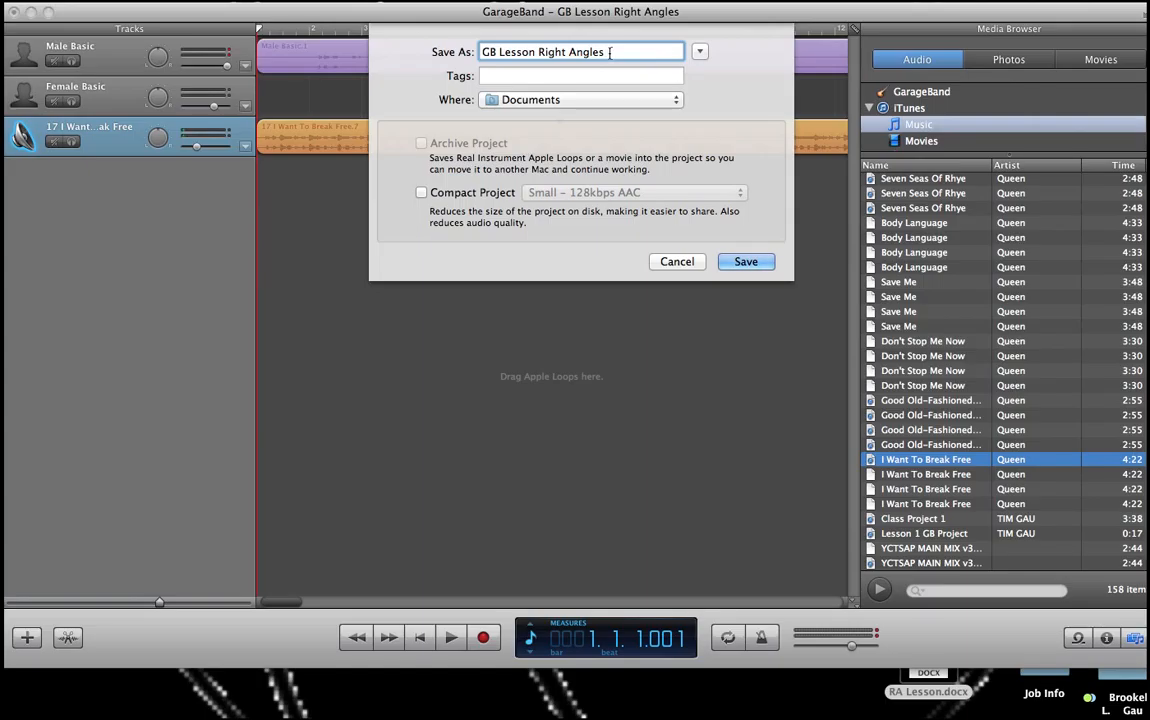
{"action": "type", "text": "1"}
{"action": "left_click", "coordinate": [537, 103]}
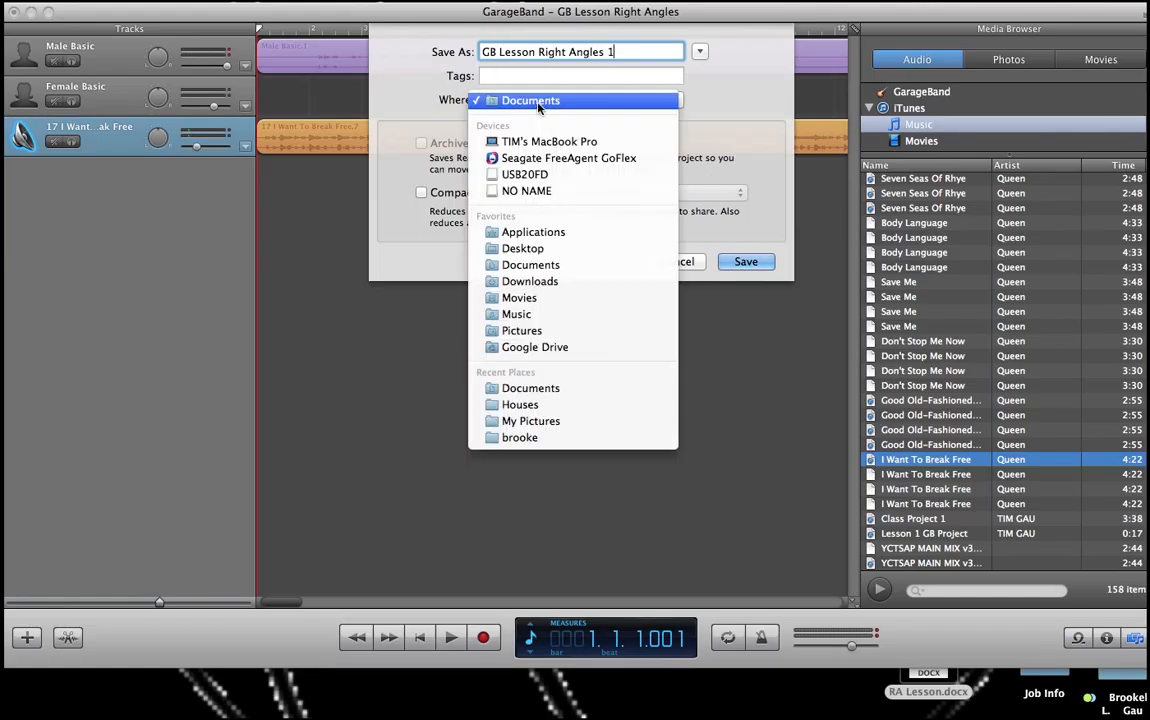
{"action": "left_click", "coordinate": [528, 250]}
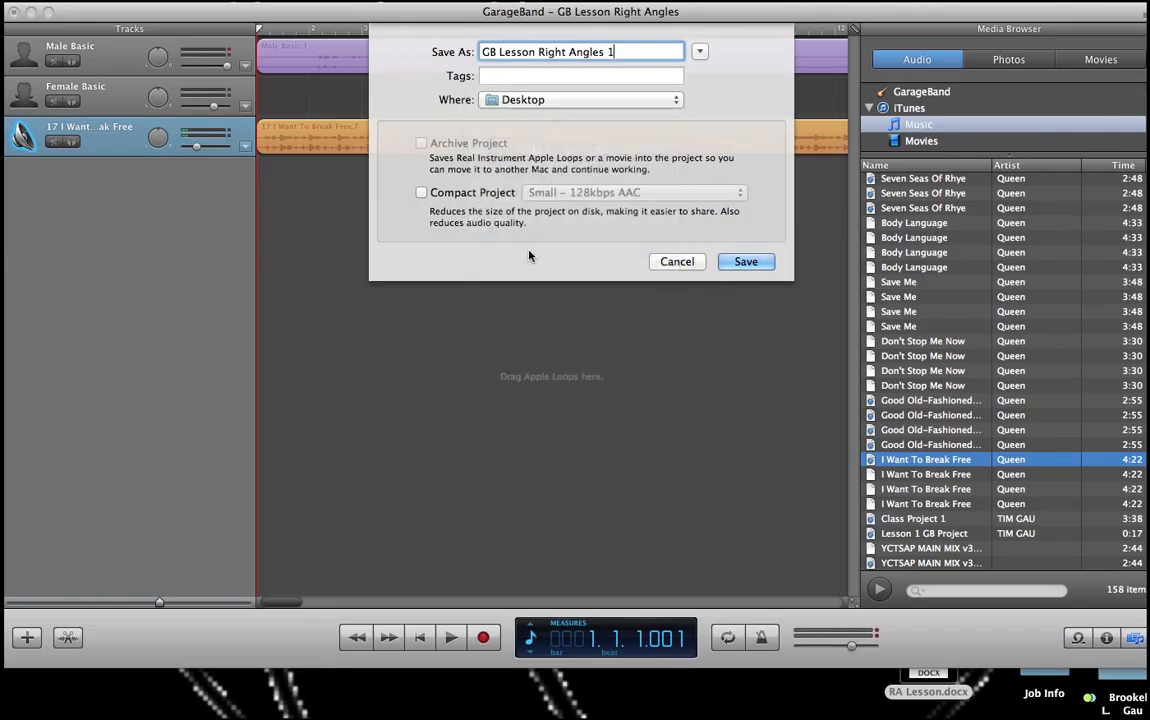
{"action": "left_click", "coordinate": [746, 262]}
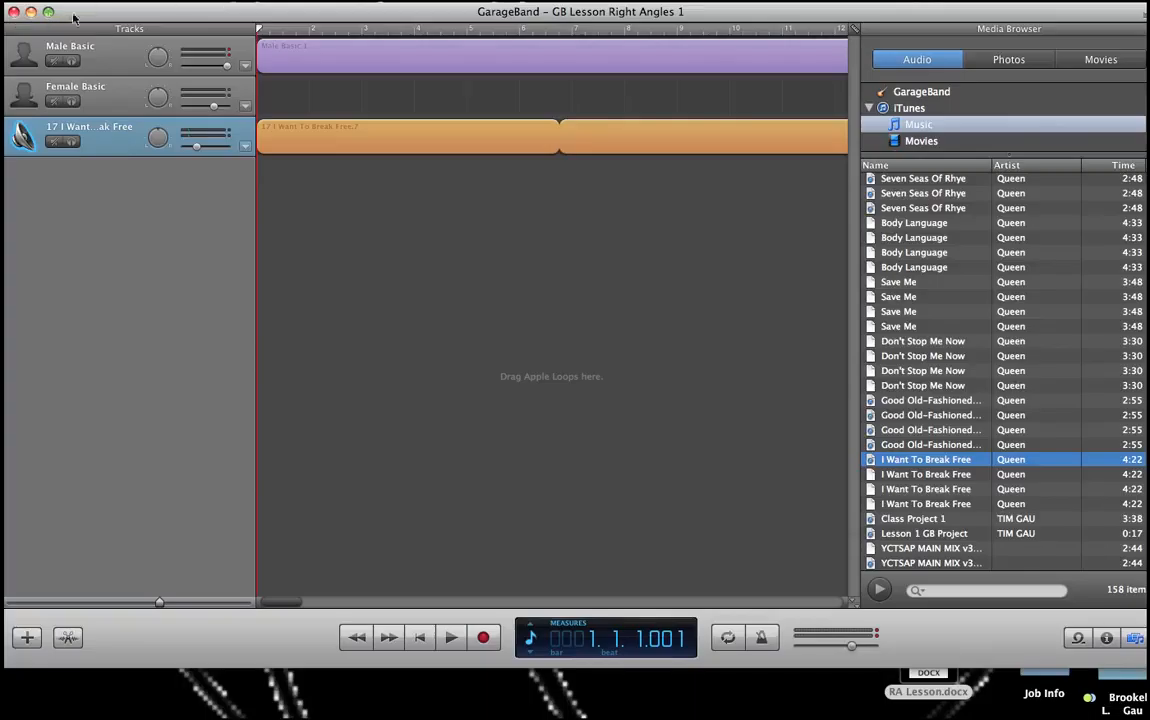
{"action": "left_click", "coordinate": [136, 1]}
{"action": "left_click", "coordinate": [355, 1]}
{"action": "left_click", "coordinate": [606, 1]}
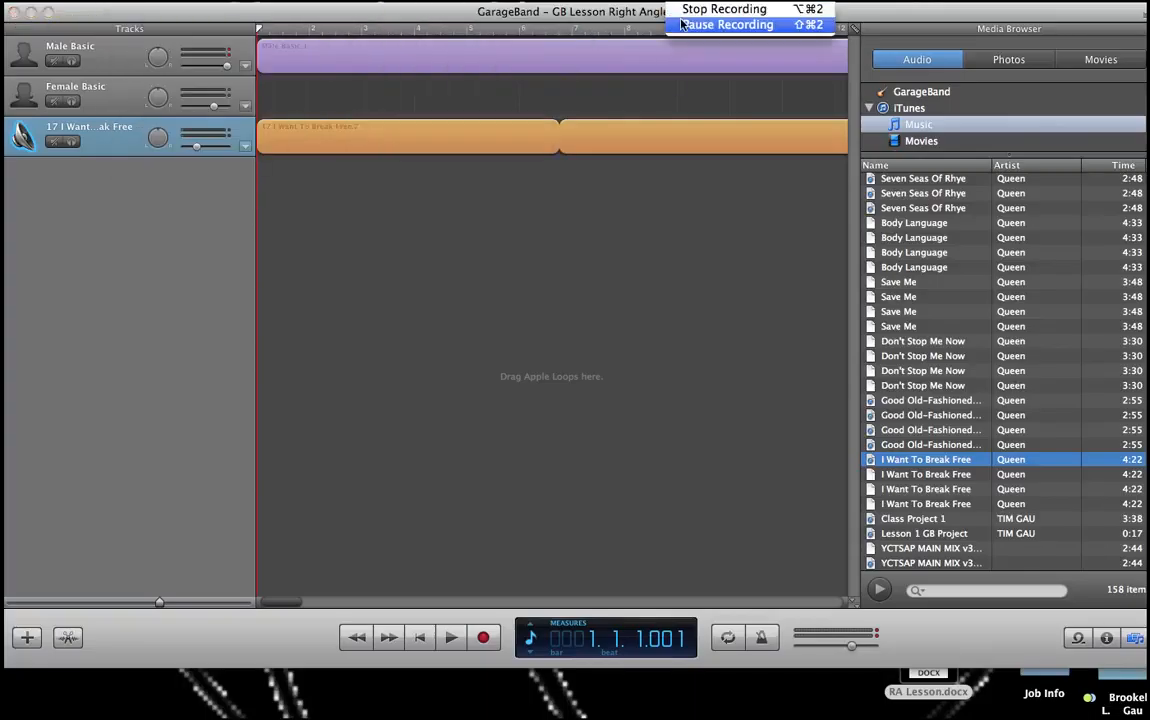
{"action": "left_click", "coordinate": [682, 28]}
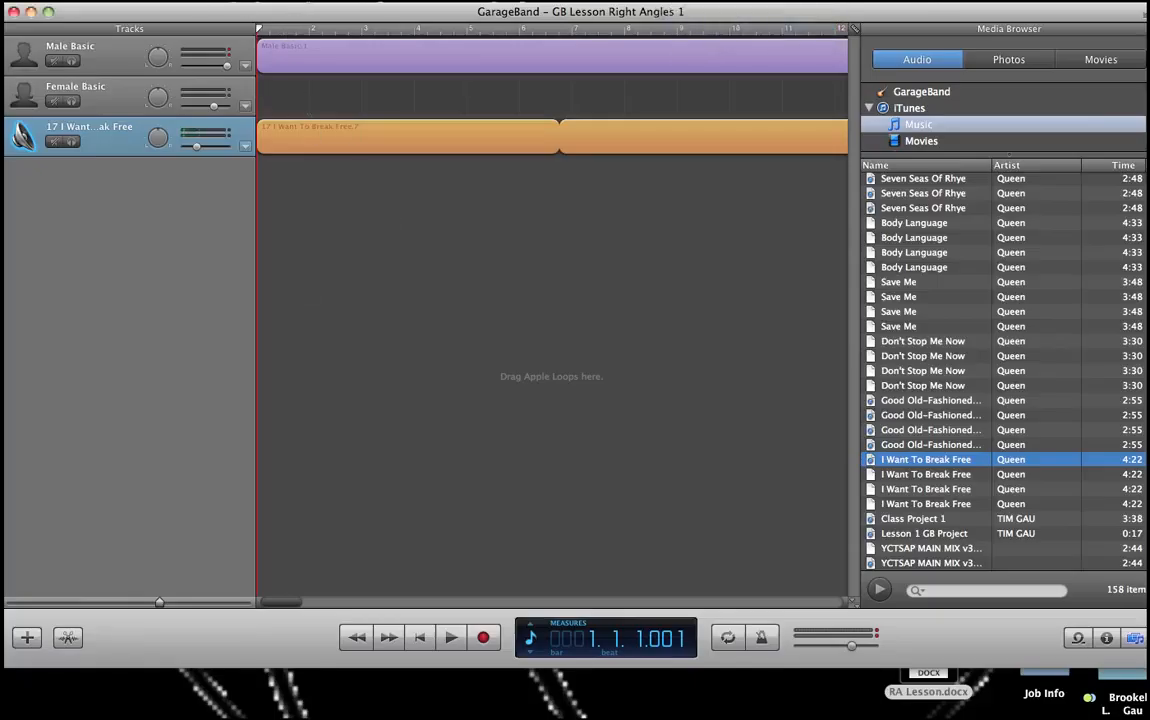
Step: Send the song to the iTunes library using the default playlist, artist and compression settings
{"action": "left_click", "coordinate": [306, 1]}
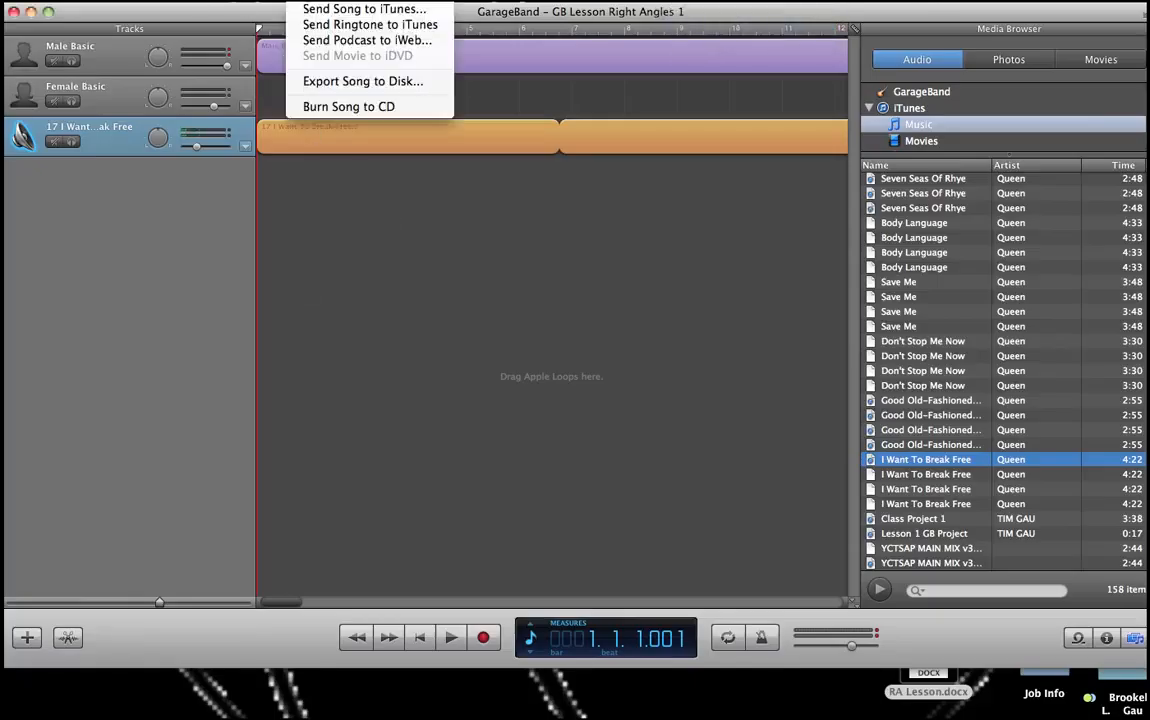
{"action": "left_click", "coordinate": [311, 10]}
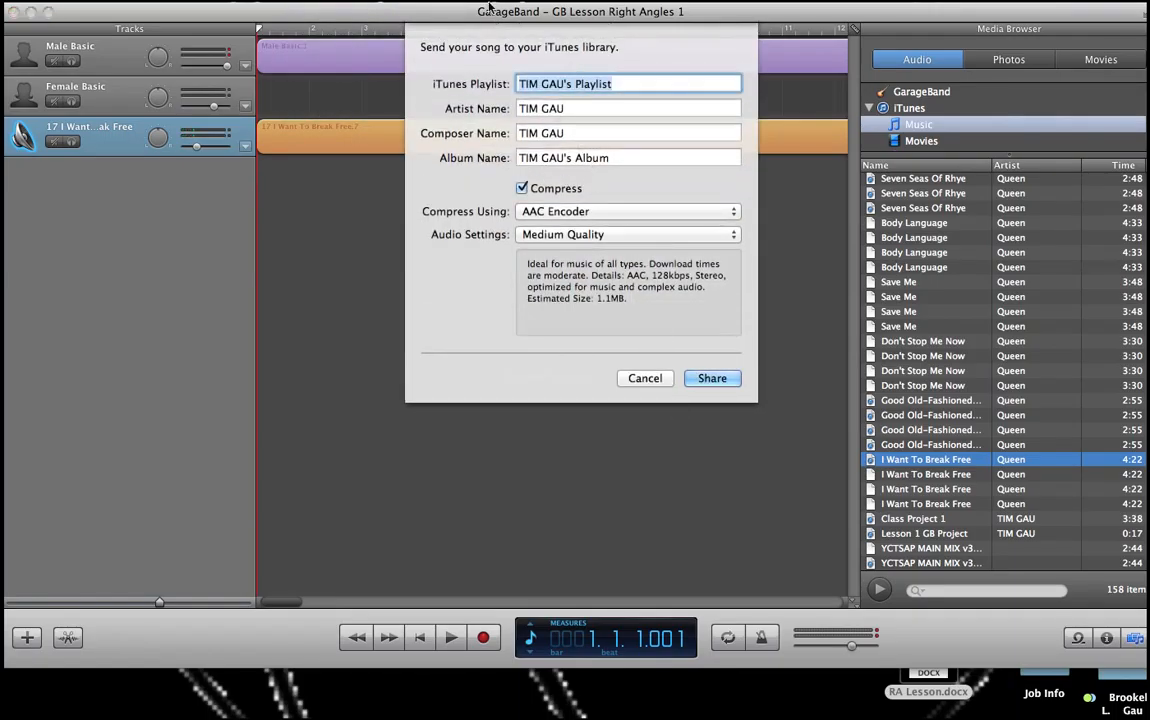
{"action": "left_click", "coordinate": [706, 381]}
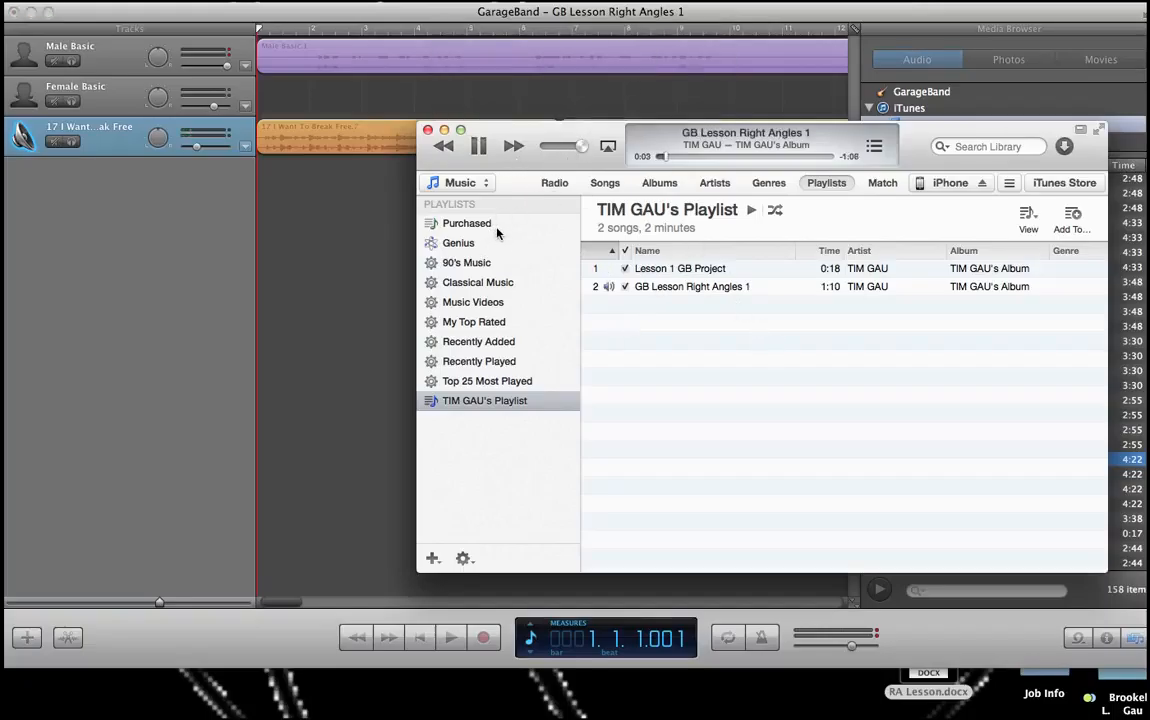
Step: Raise the volume to listen to the exported song in iTunes, then pause playback
{"action": "key", "text": "XF86AudioRaiseVolume"}
{"action": "key", "text": "XF86AudioRaiseVolume"}
{"action": "key", "text": "XF86AudioRaiseVolume"}
{"action": "left_click", "coordinate": [478, 146]}
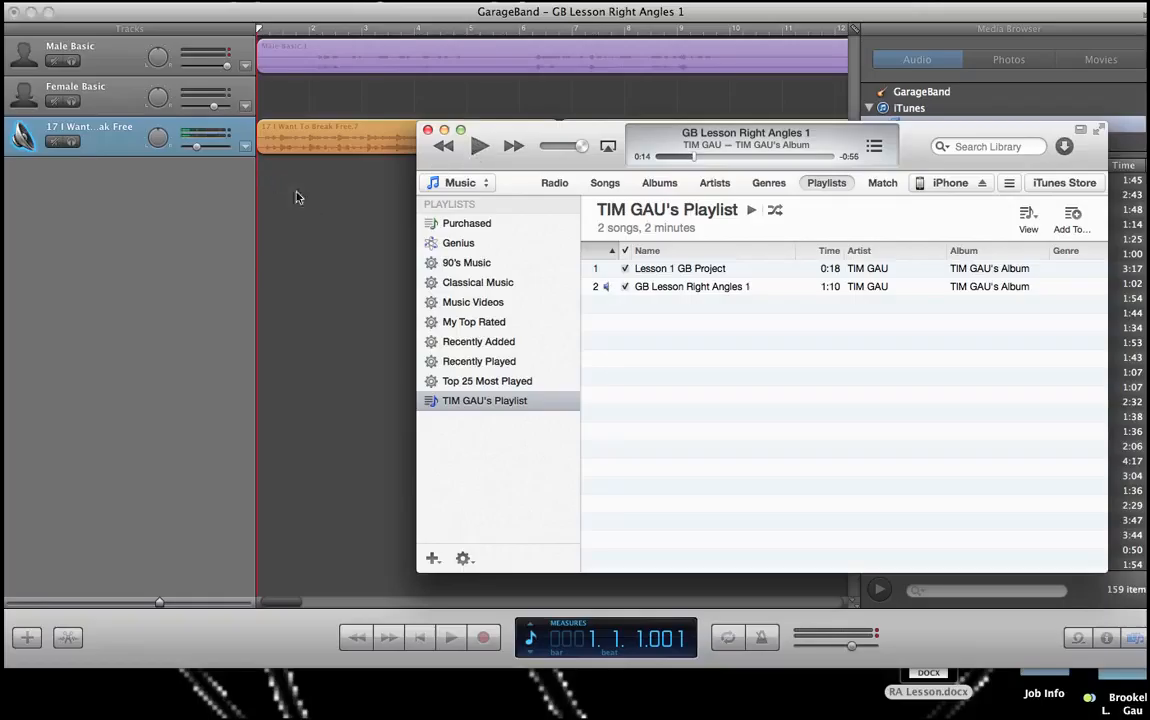